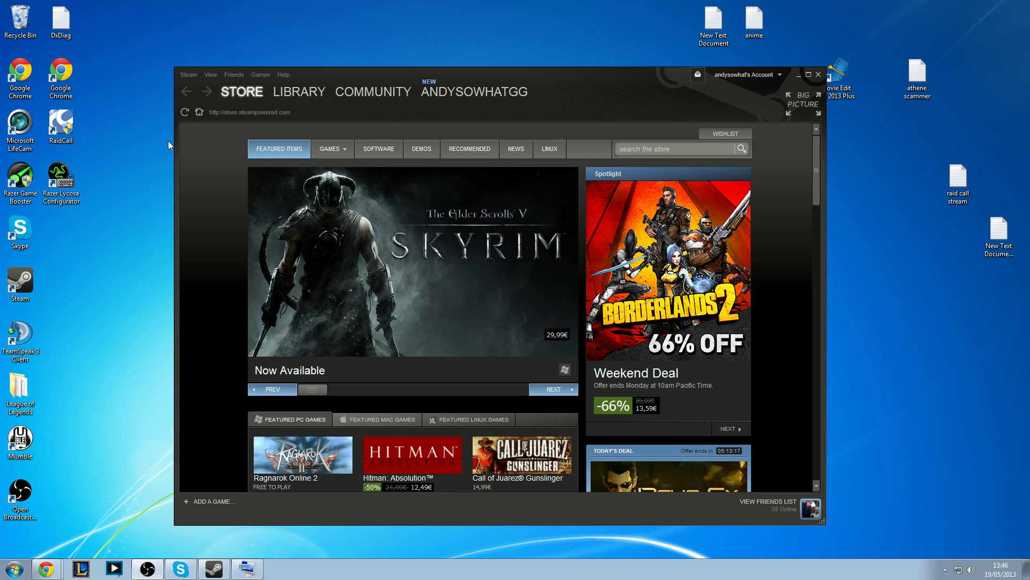
Try exiting Steam from its main menu and from its notification-area icon
click(190, 75)
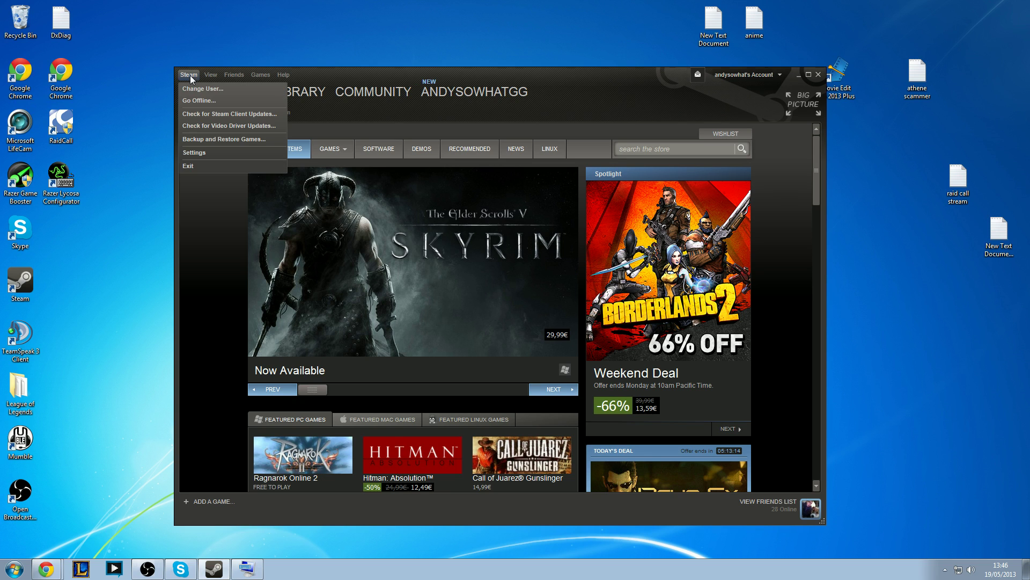
click(188, 166)
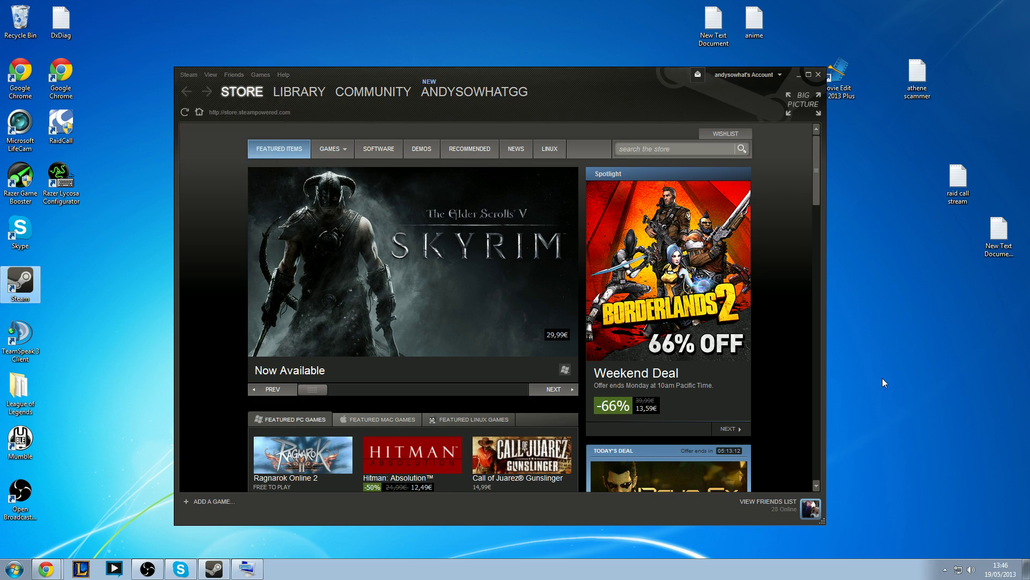
click(946, 572)
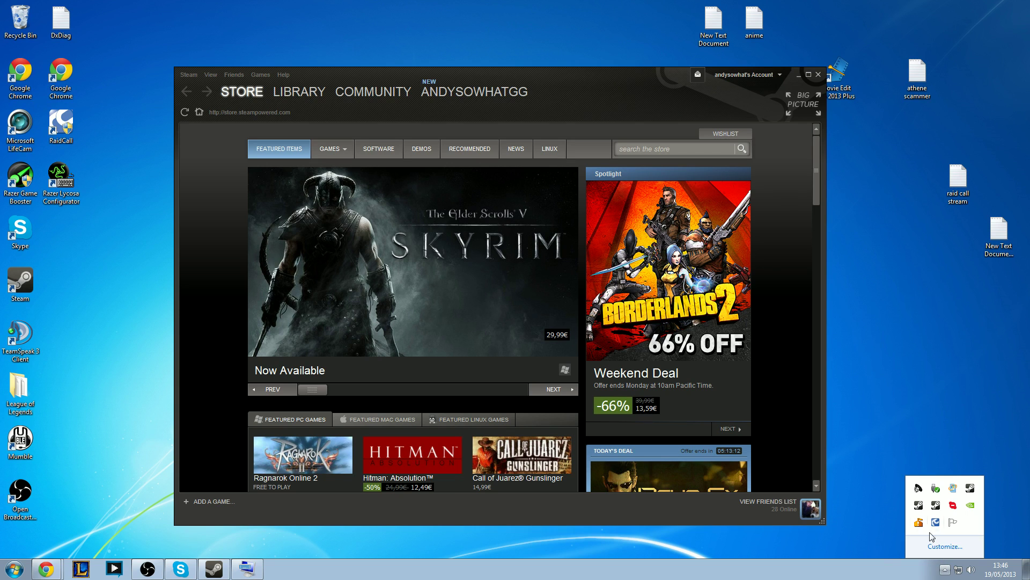
right_click(918, 508)
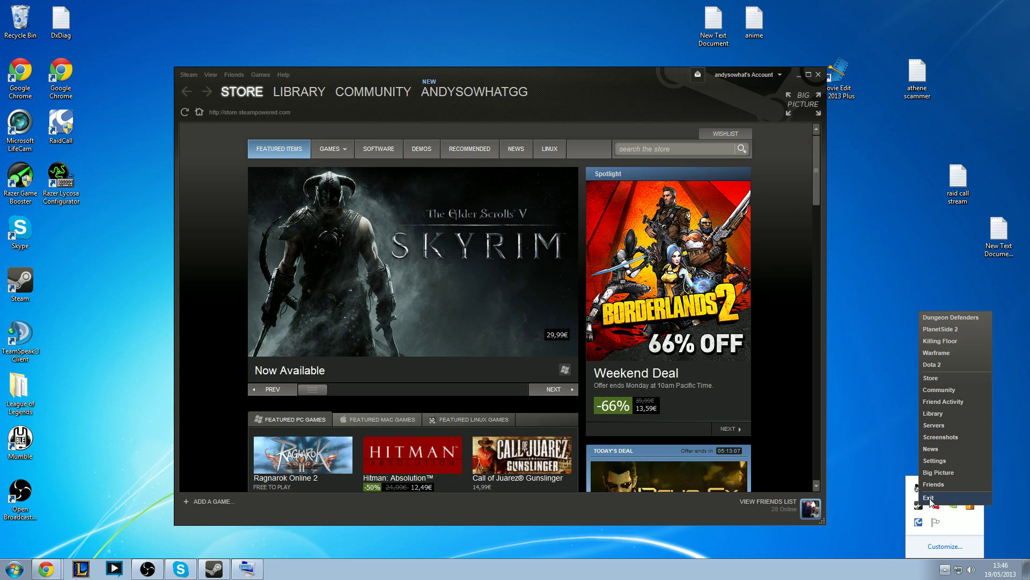
click(929, 498)
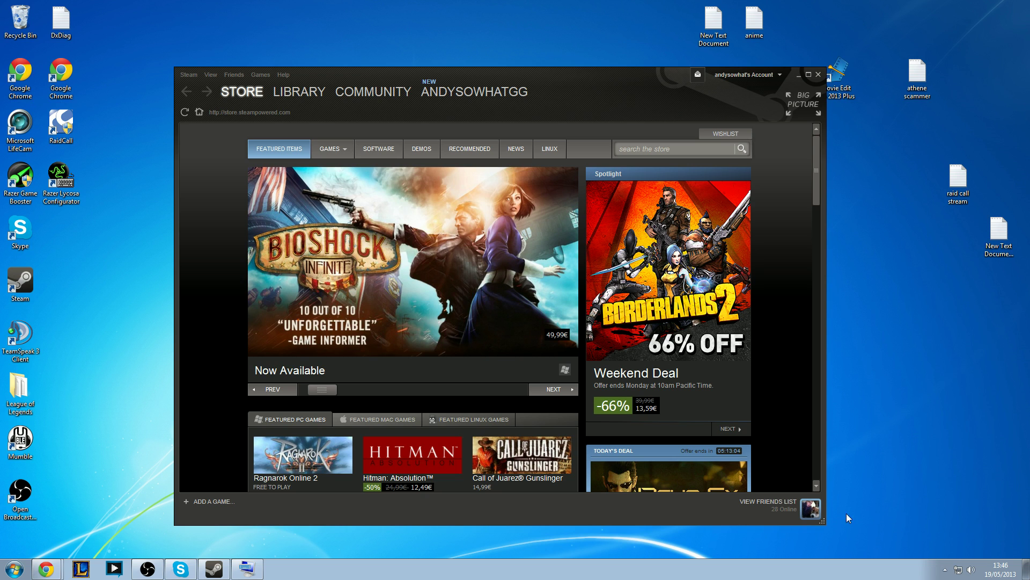
Send the security key combination using the On-Screen Keyboard
click(250, 570)
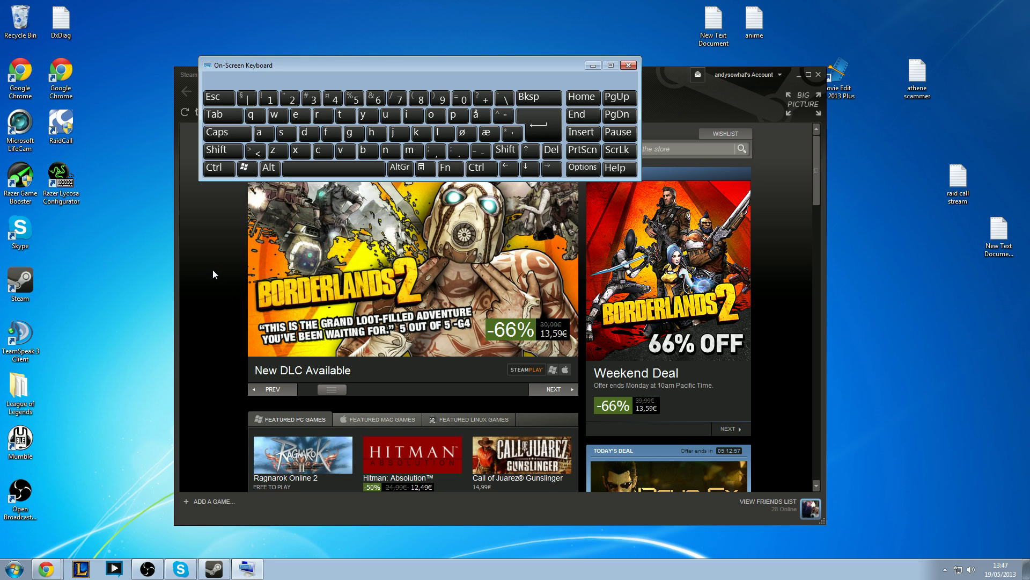
click(216, 170)
click(269, 168)
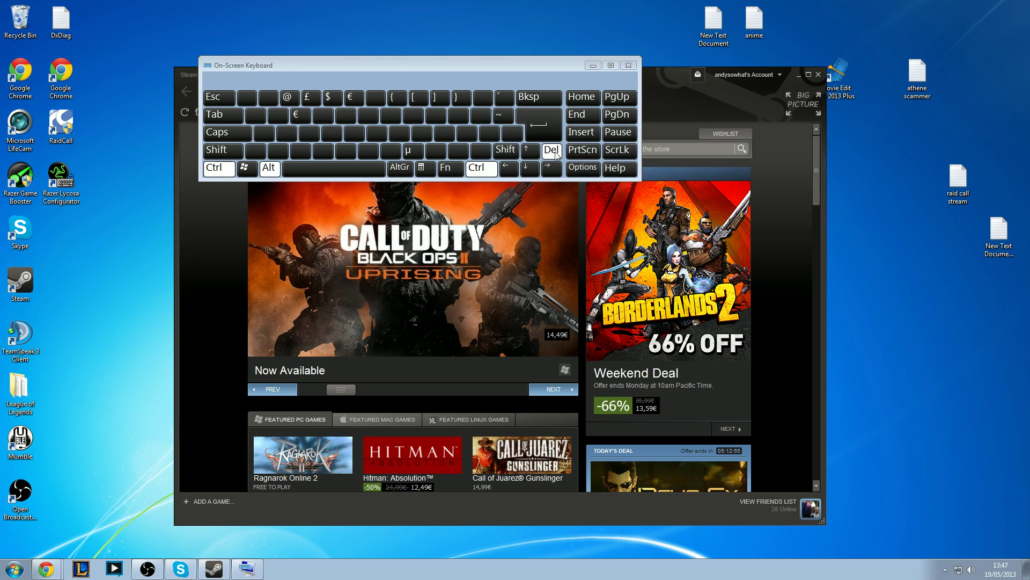
click(552, 151)
click(629, 65)
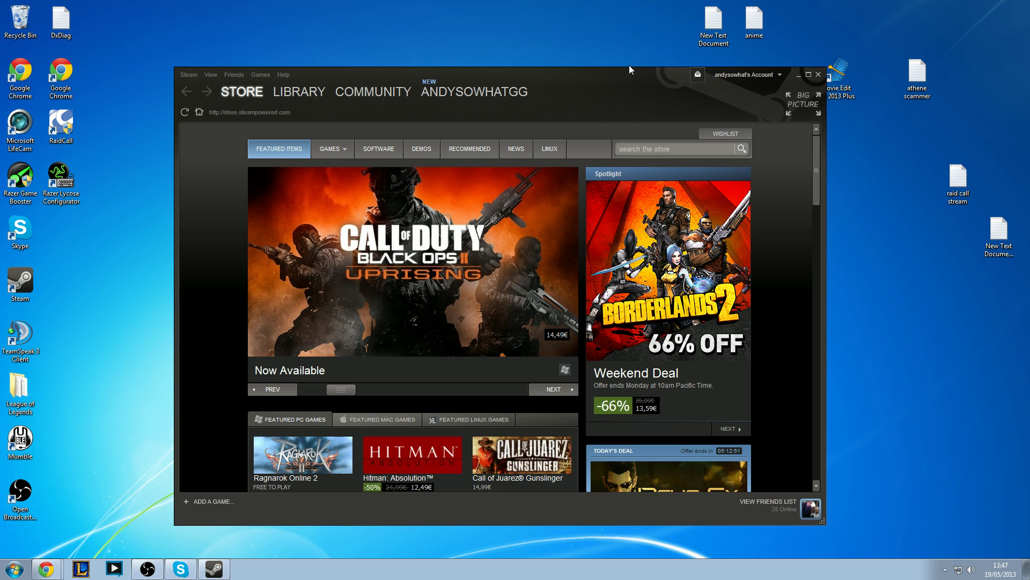
Force-end the Steam.exe process from Task Manager's Processes list
key(ctrl+shift+Escape)
click(218, 222)
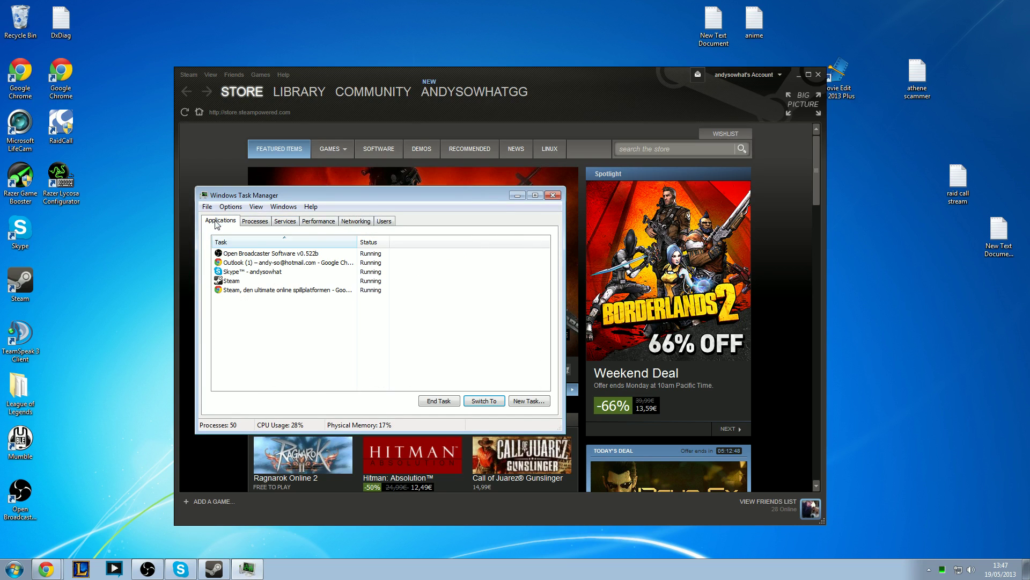
click(255, 222)
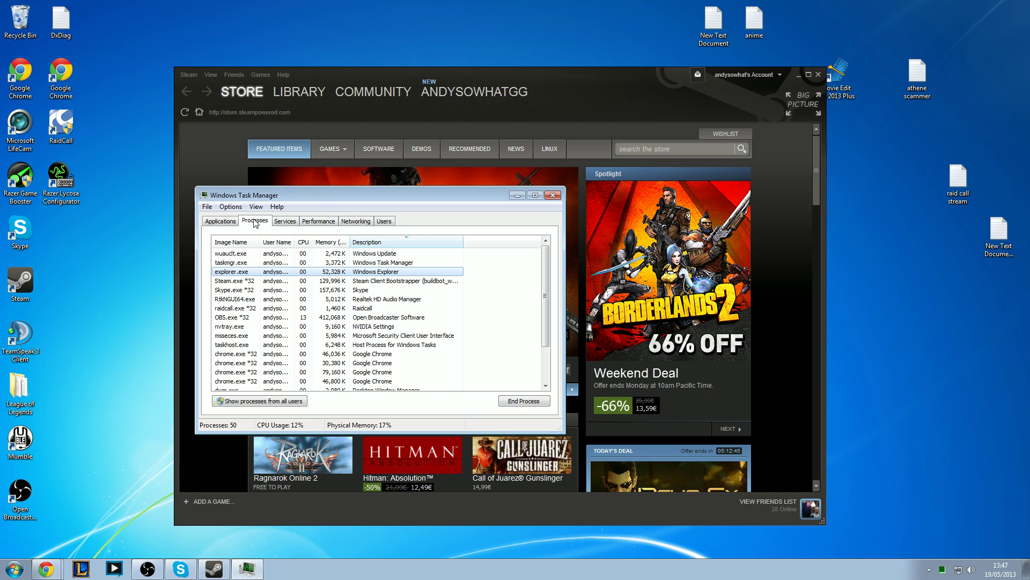
click(248, 282)
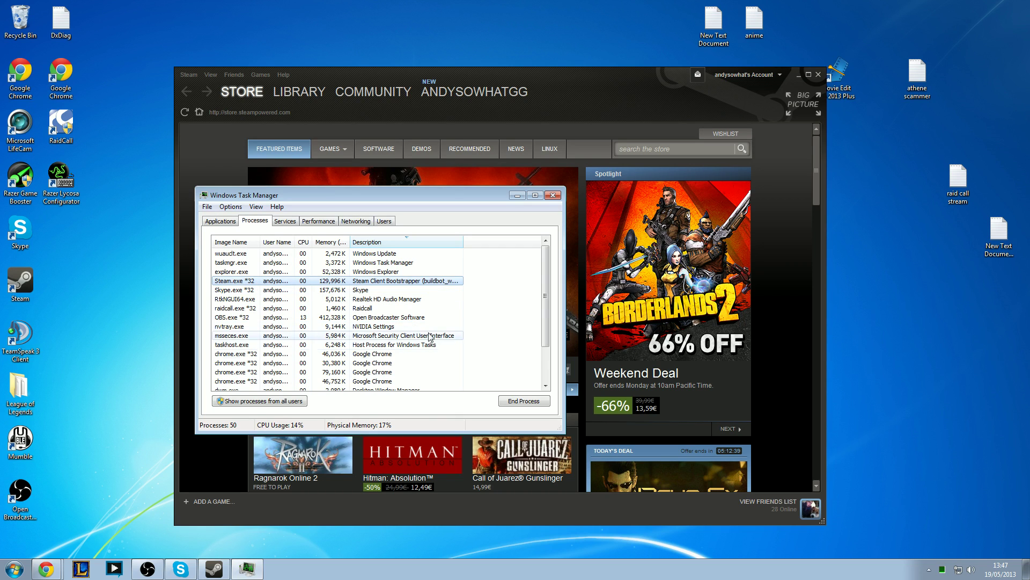
click(526, 402)
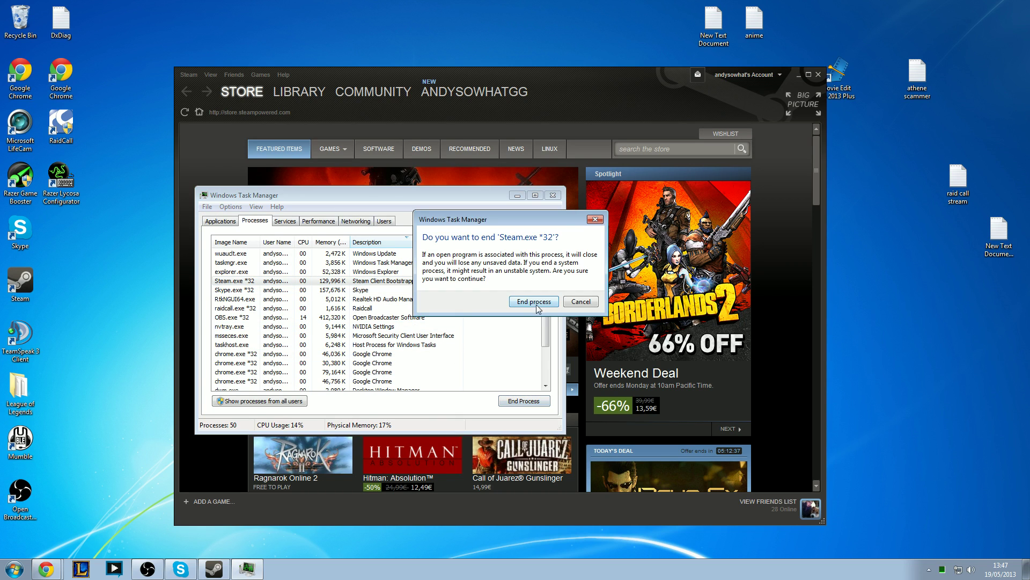
click(537, 302)
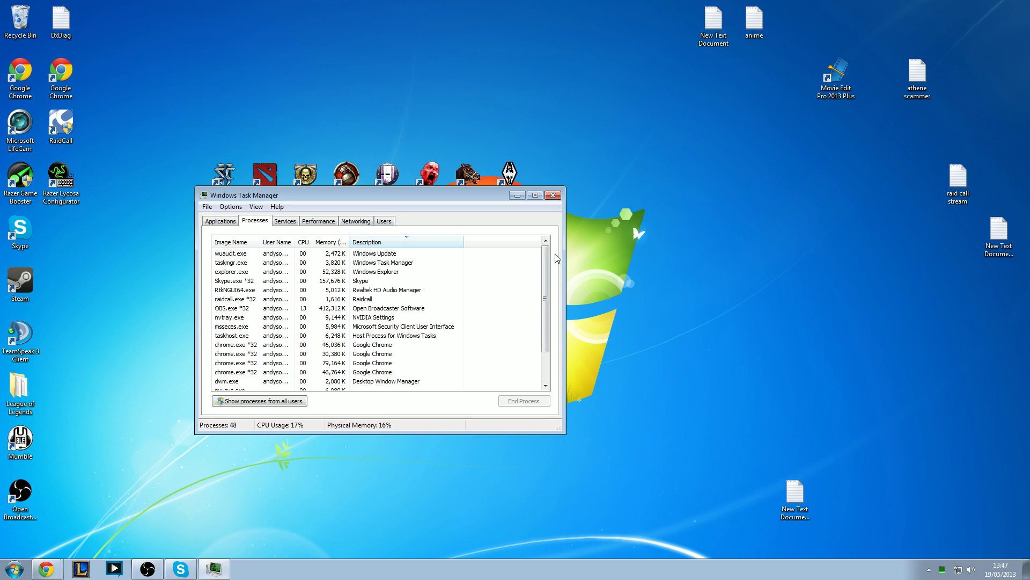
Close Task Manager and open the Computer view from the Start menu
click(554, 196)
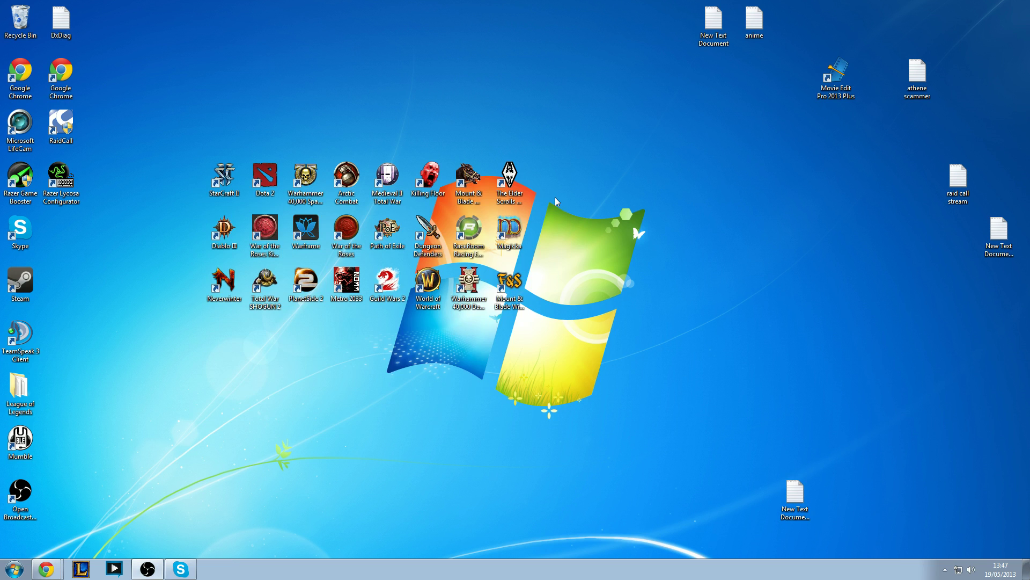
click(14, 569)
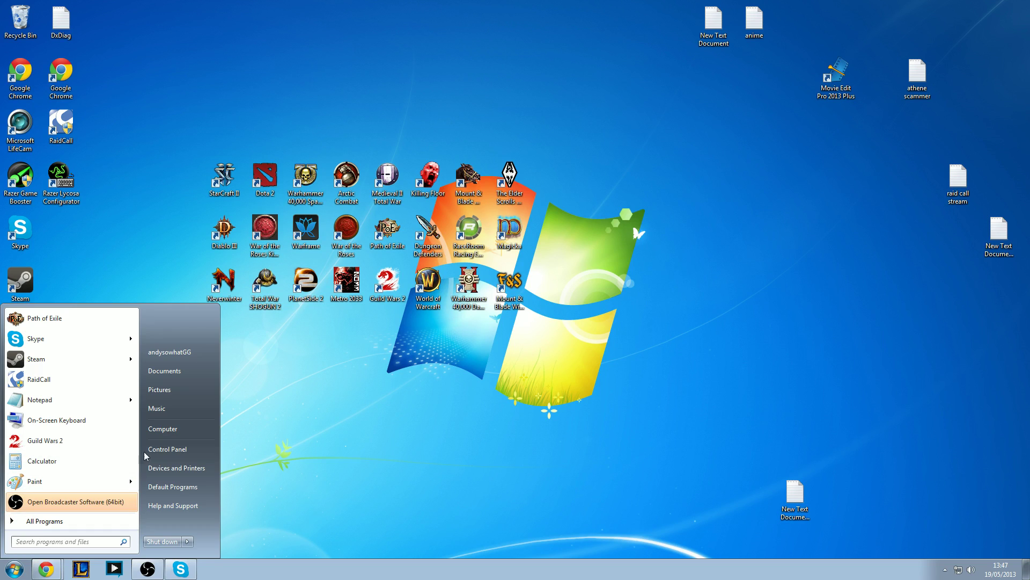
click(166, 427)
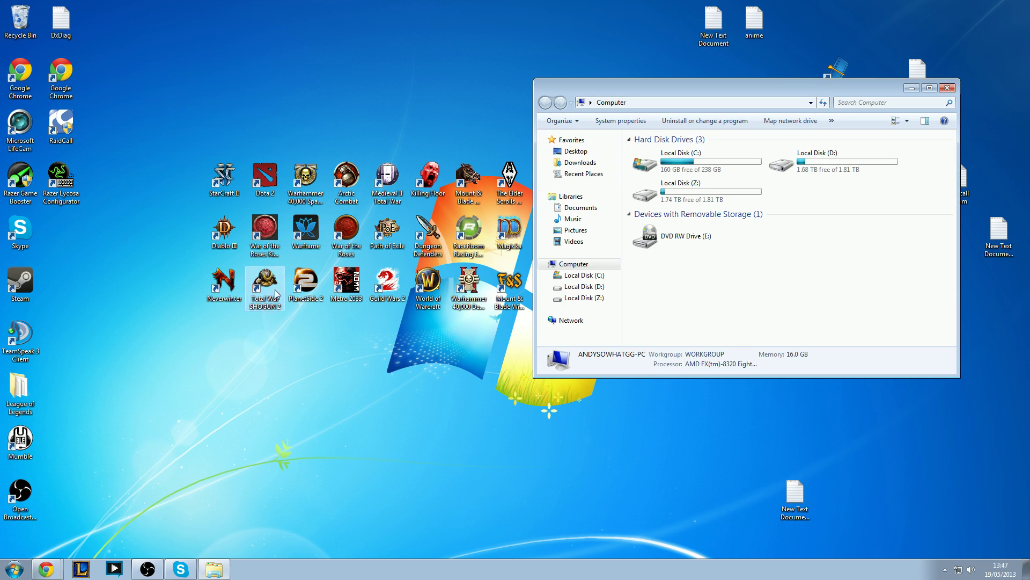
Navigate through Local Disk (C:) and Program Files (x86) into the Steam folder
click(665, 169)
double_click(665, 170)
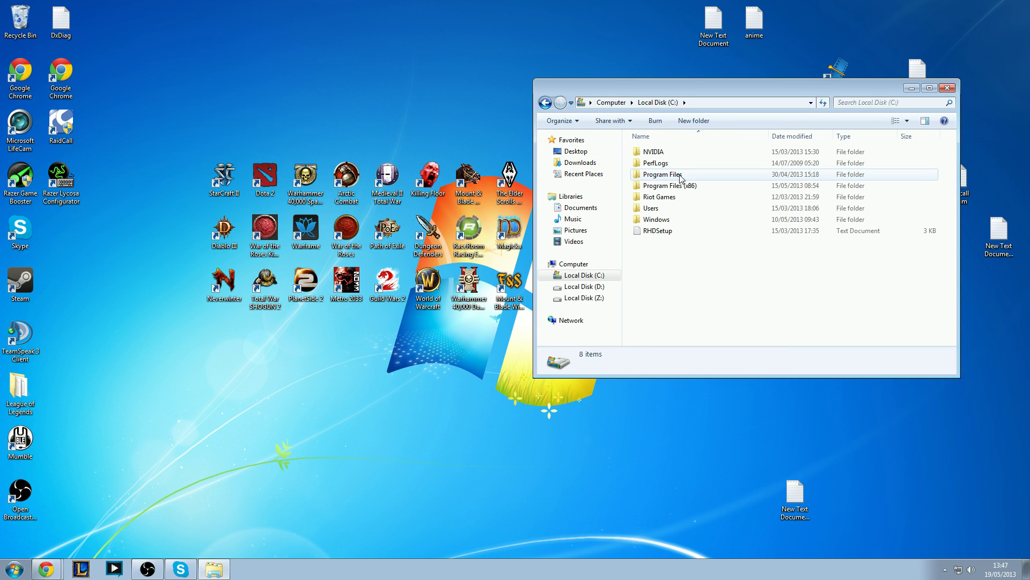
double_click(703, 190)
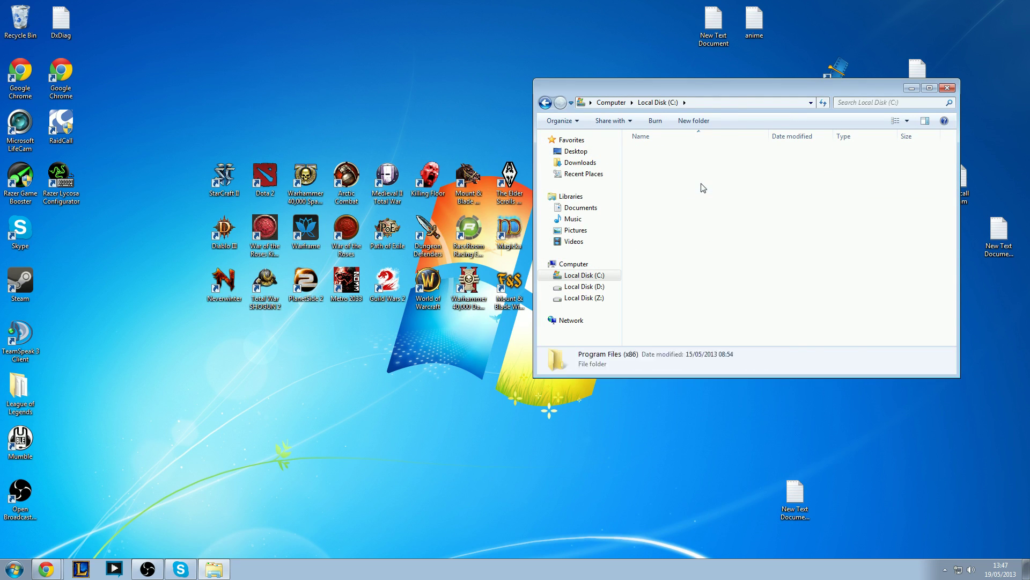
scroll(702, 199, down, 4)
scroll(702, 201, down, 3)
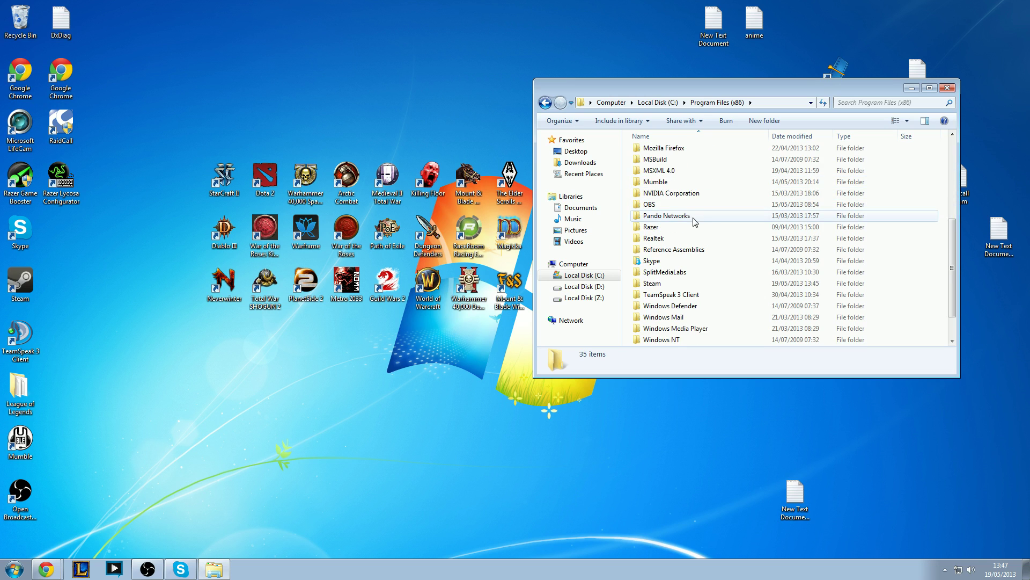
double_click(682, 250)
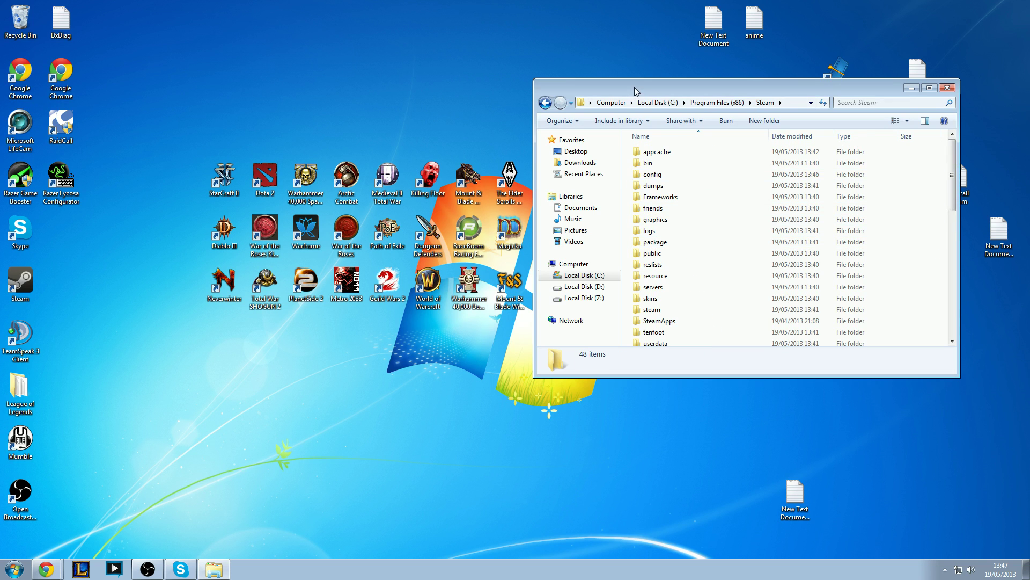
drag(635, 87, 362, 94)
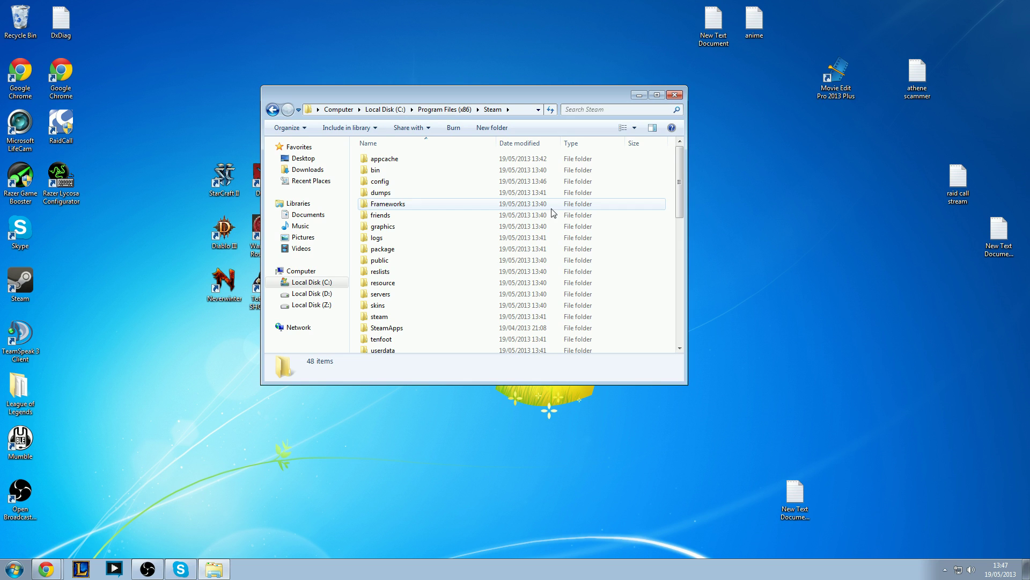
Delete the 15 folders from appcache to steam, keeping SteamApps
scroll(513, 171, down, 2)
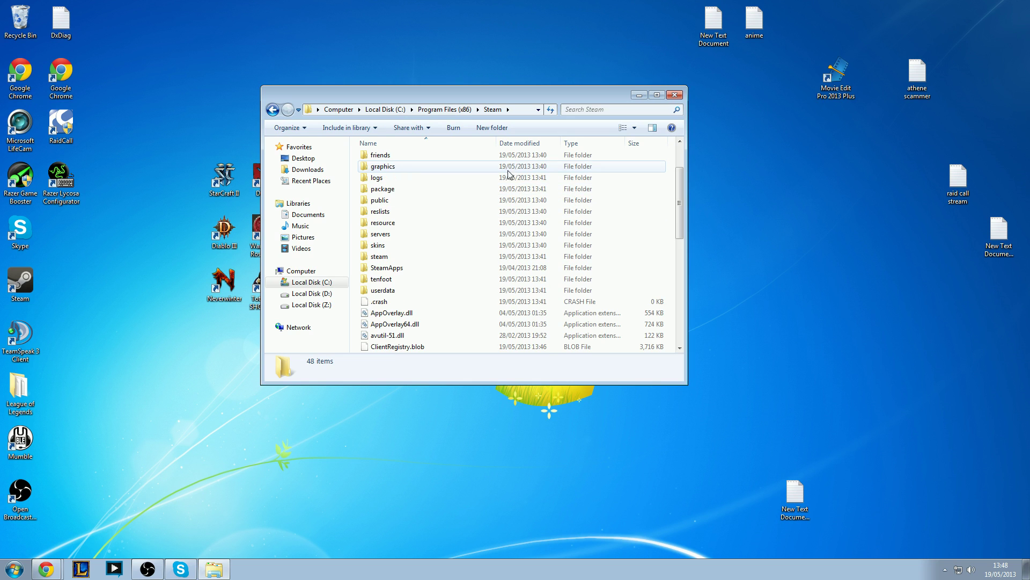
click(423, 271)
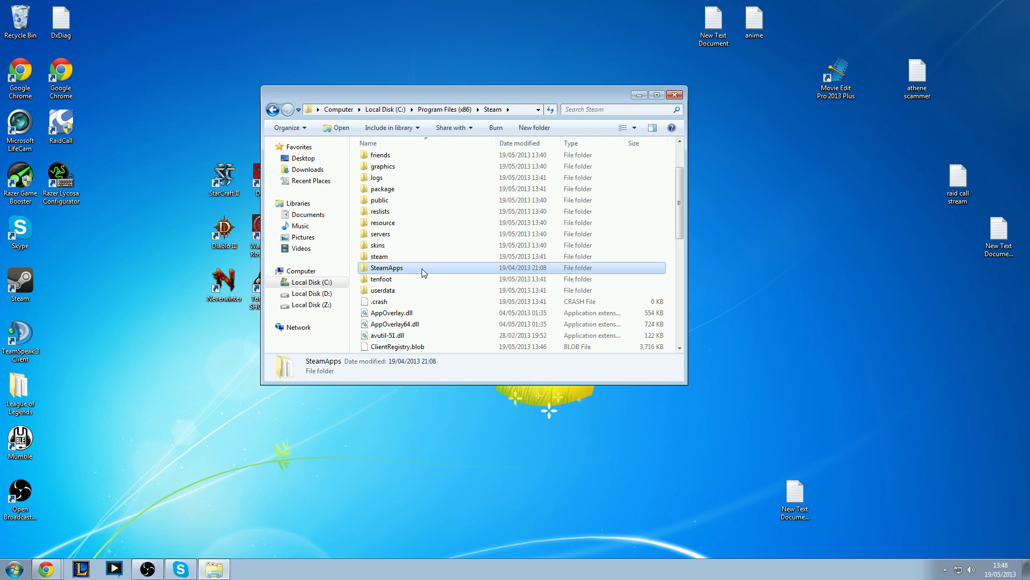
scroll(428, 274, down, 3)
scroll(430, 276, down, 3)
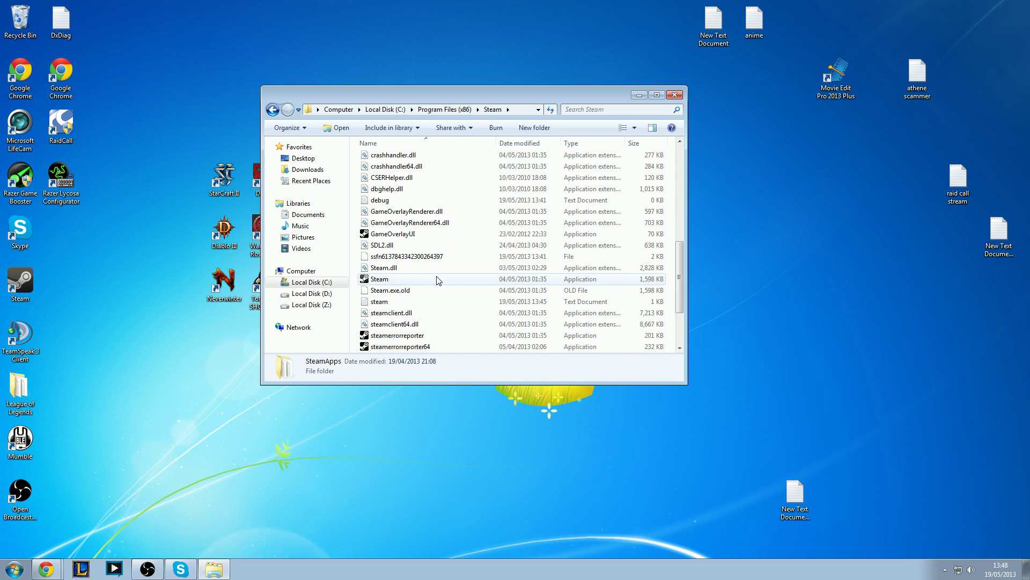
click(465, 279)
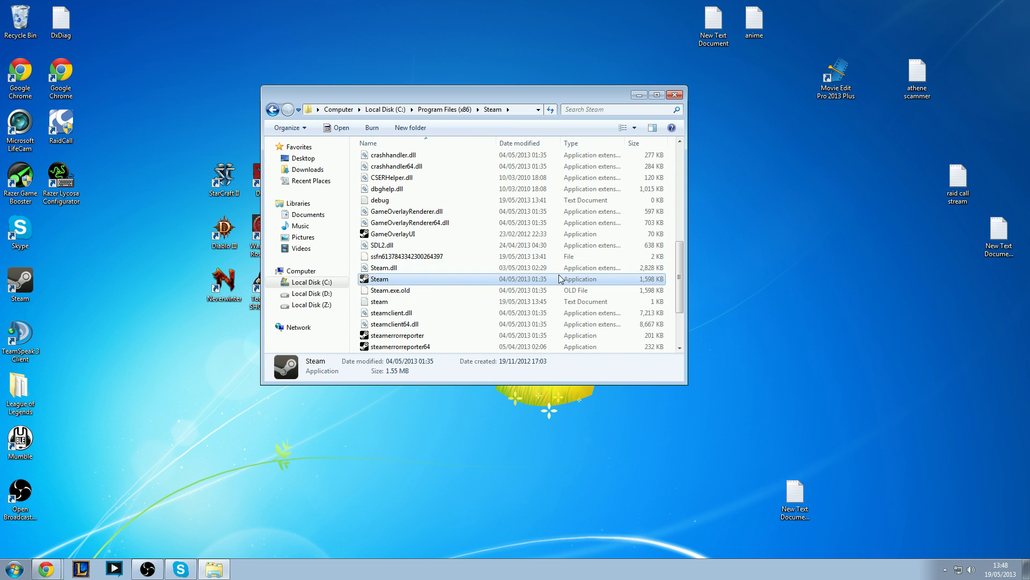
scroll(467, 236, up, 4)
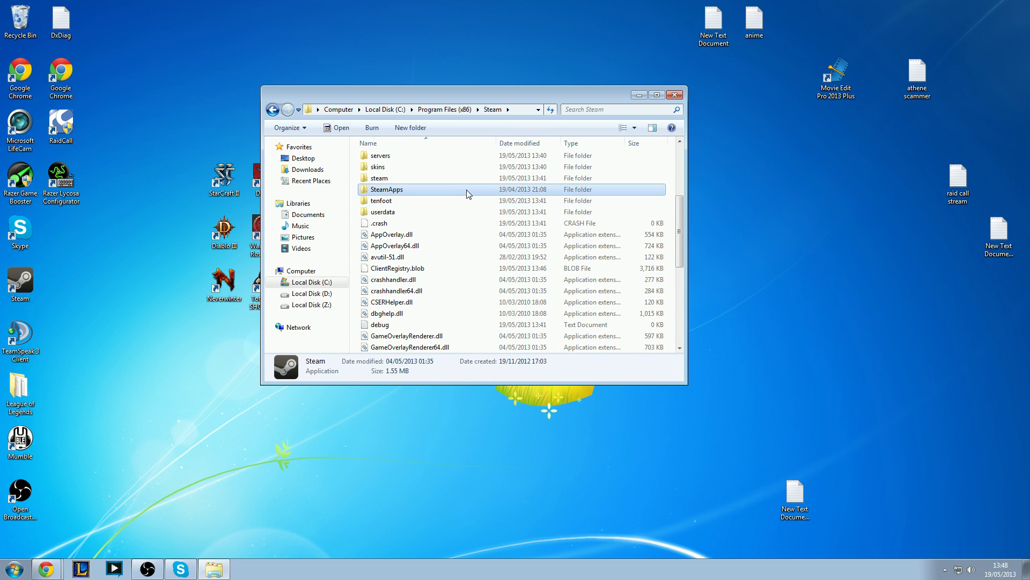
click(467, 191)
scroll(617, 201, up, 3)
drag(672, 280, 403, 156)
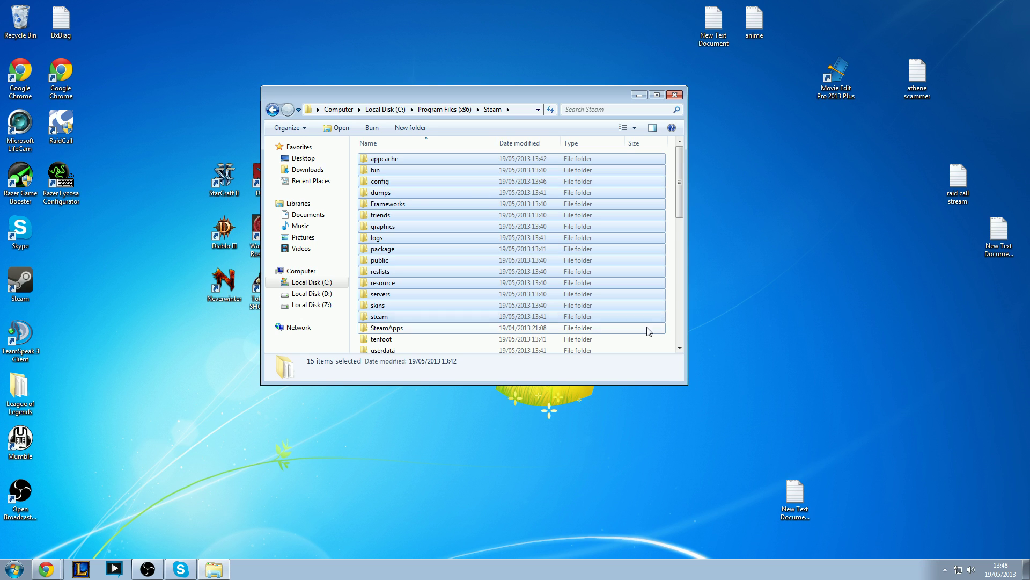
click(671, 320)
drag(671, 320, 400, 159)
key(Delete)
key(Return)
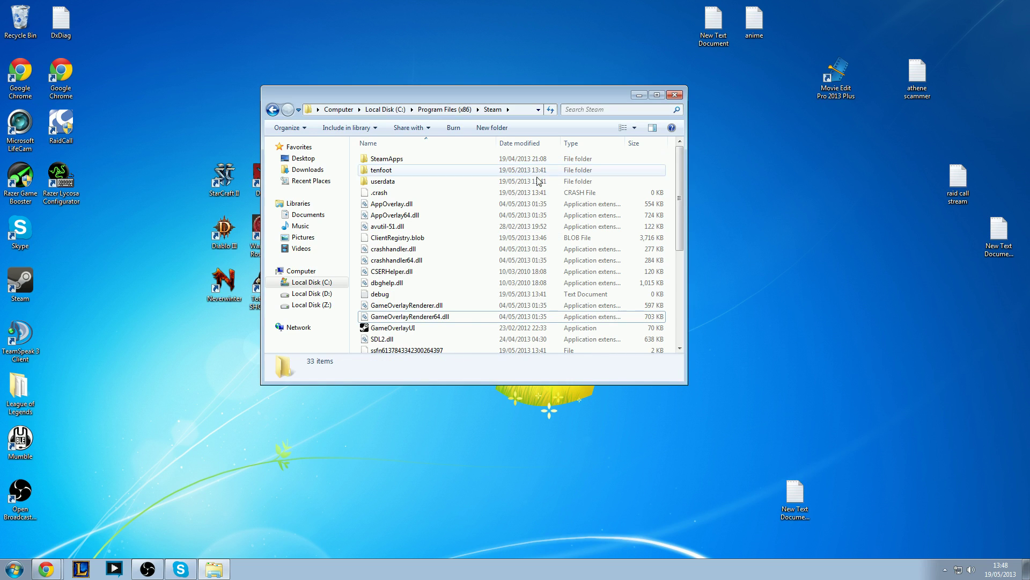
Delete the leftover items listed below SteamApps to the Recycle Bin
drag(672, 161, 618, 228)
scroll(620, 179, down, 3)
drag(626, 177, 426, 264)
key(Delete)
key(Return)
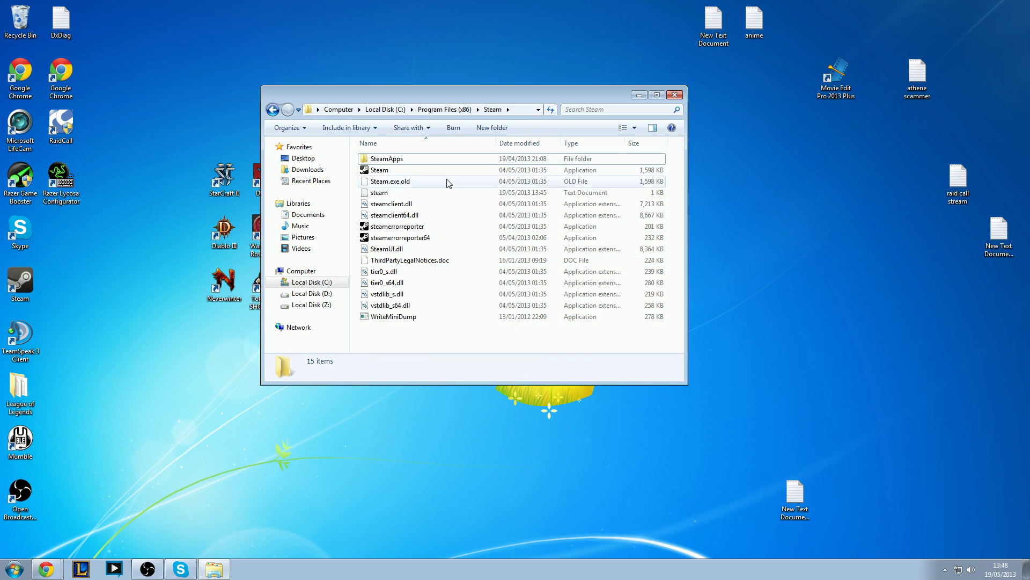
Delete the 13 files from Steam.exe.old through WriteMiniDump, leaving the Steam application
click(417, 182)
shift+click(424, 321)
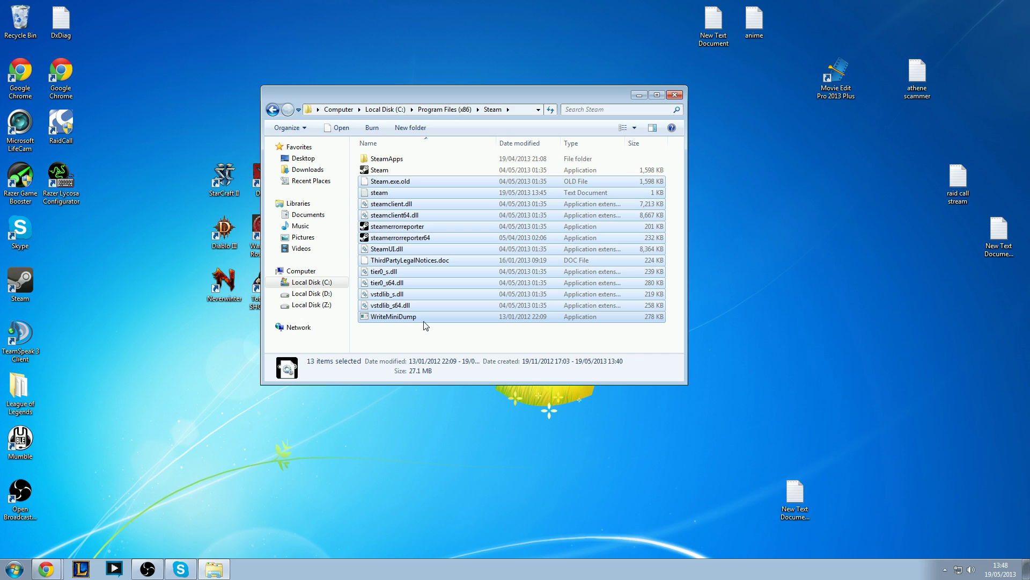
key(Delete)
key(Return)
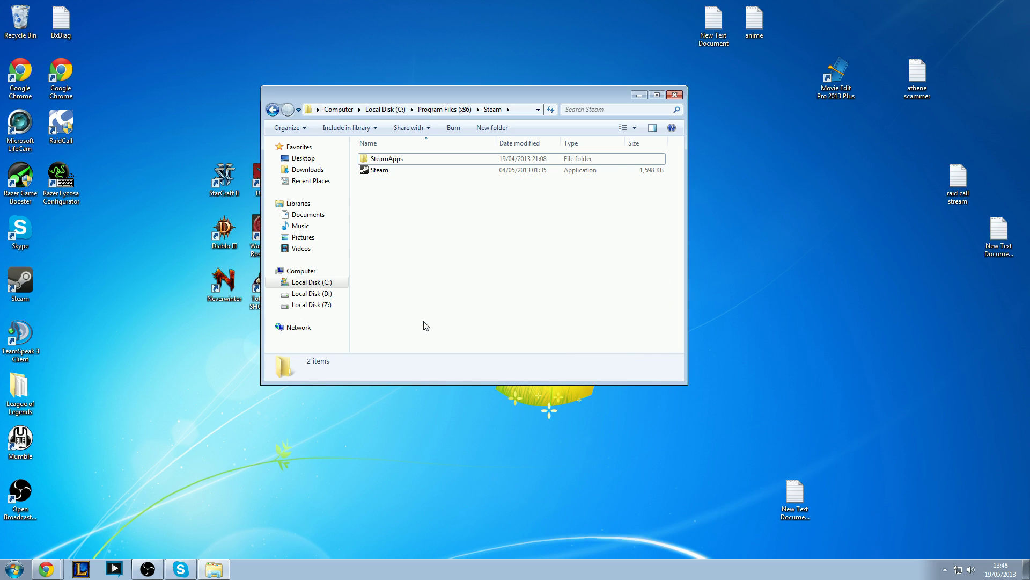
click(597, 170)
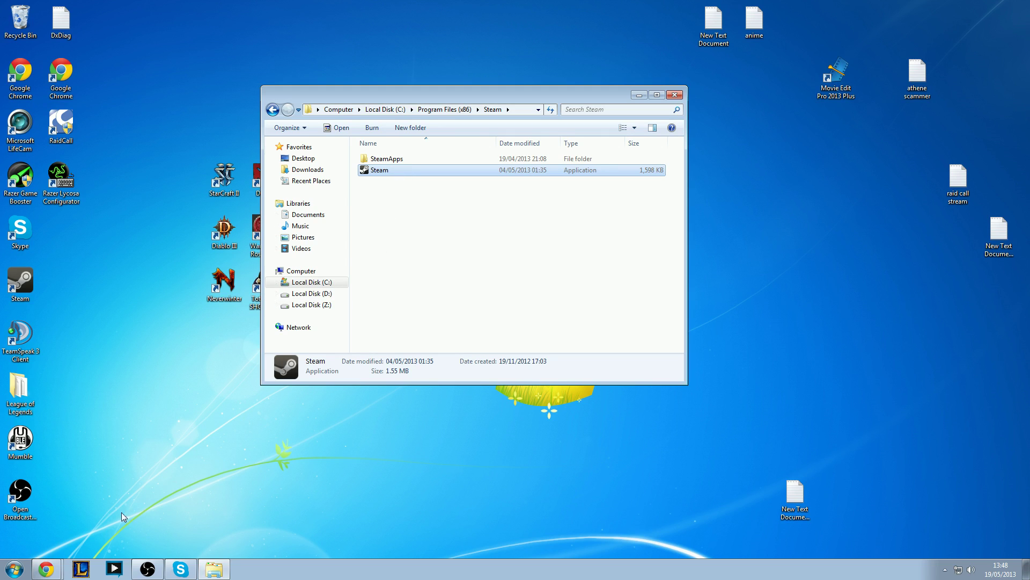
Close the browser's Steam store page and launch Steam from the cleaned folder
click(46, 567)
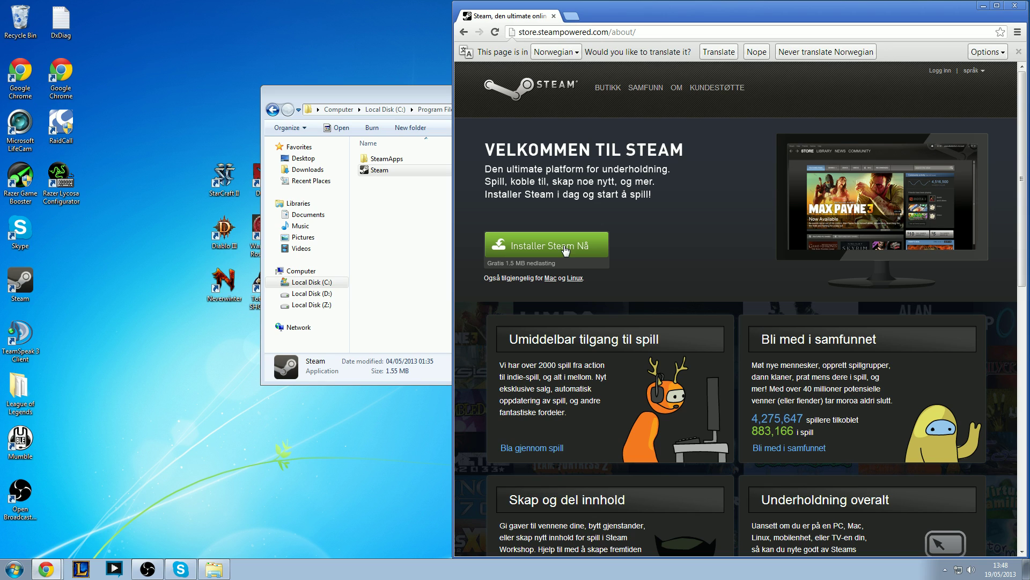
click(1015, 6)
click(510, 216)
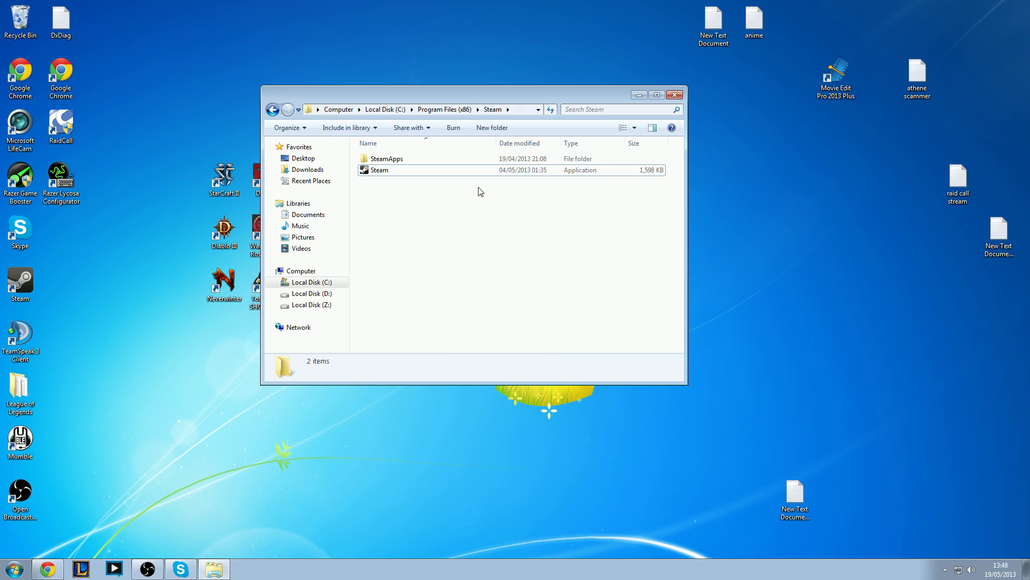
click(511, 171)
double_click(511, 171)
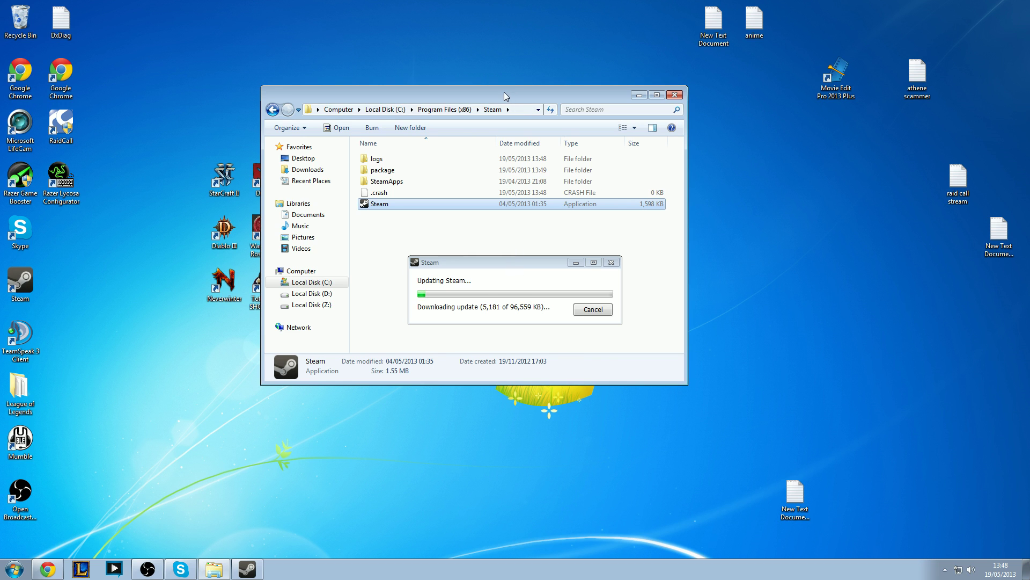
Move the Explorer window and Updating Steam dialog to the right while the update downloads
drag(509, 92, 751, 97)
drag(524, 268, 649, 404)
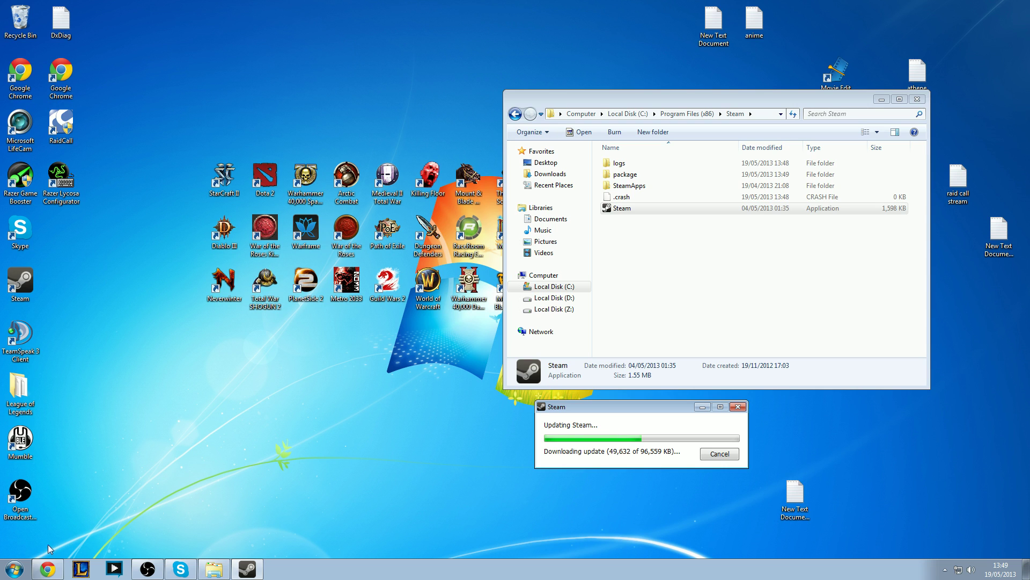
click(43, 568)
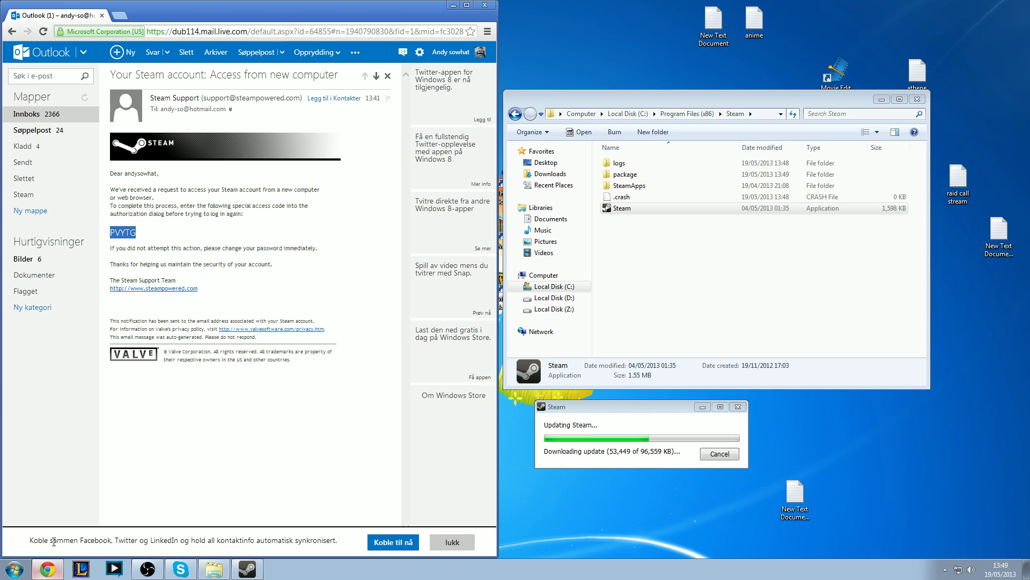
Delete the old Steam Support email from the Outlook.com inbox
click(42, 114)
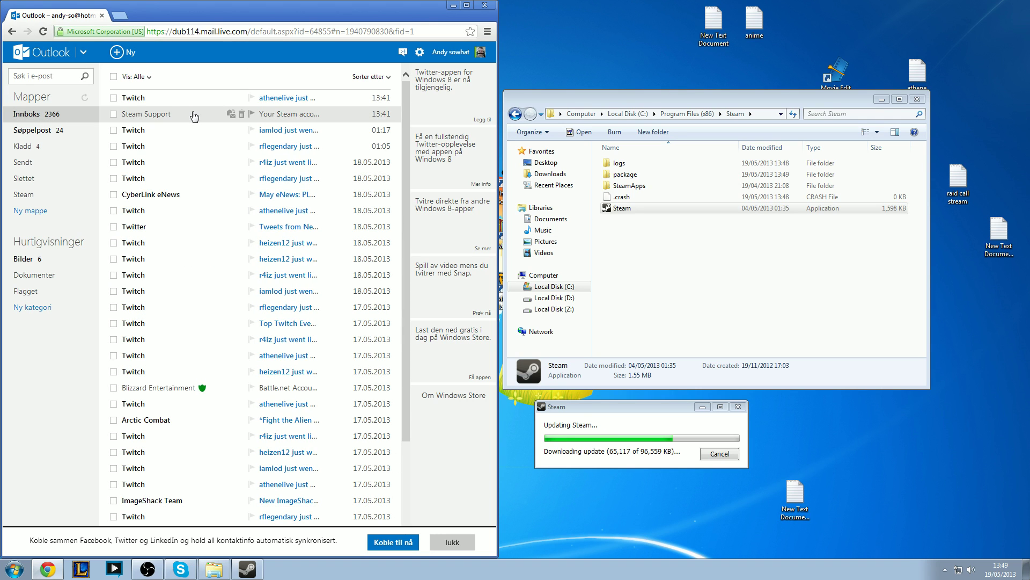
click(194, 112)
key(BackSpace)
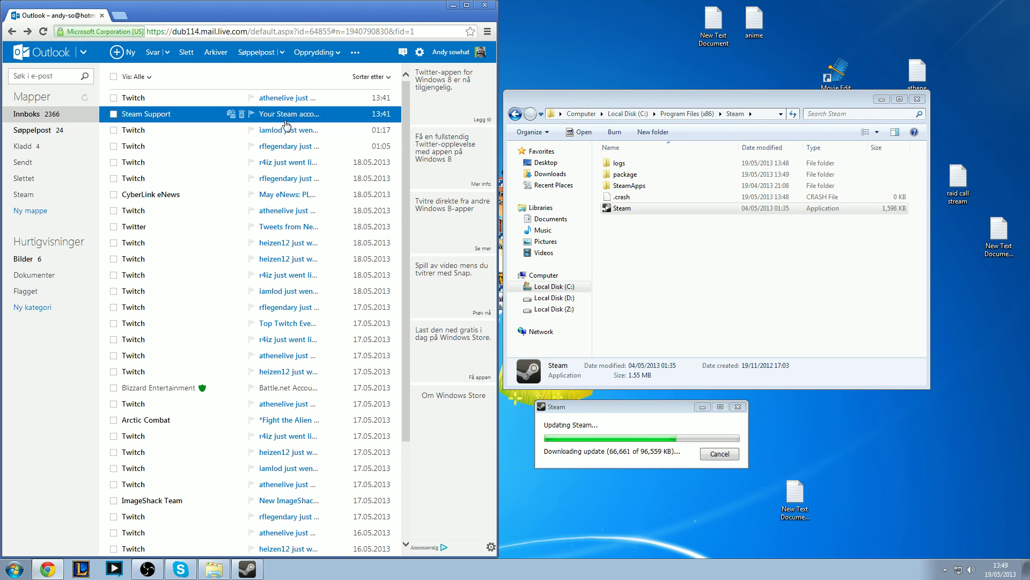
click(244, 114)
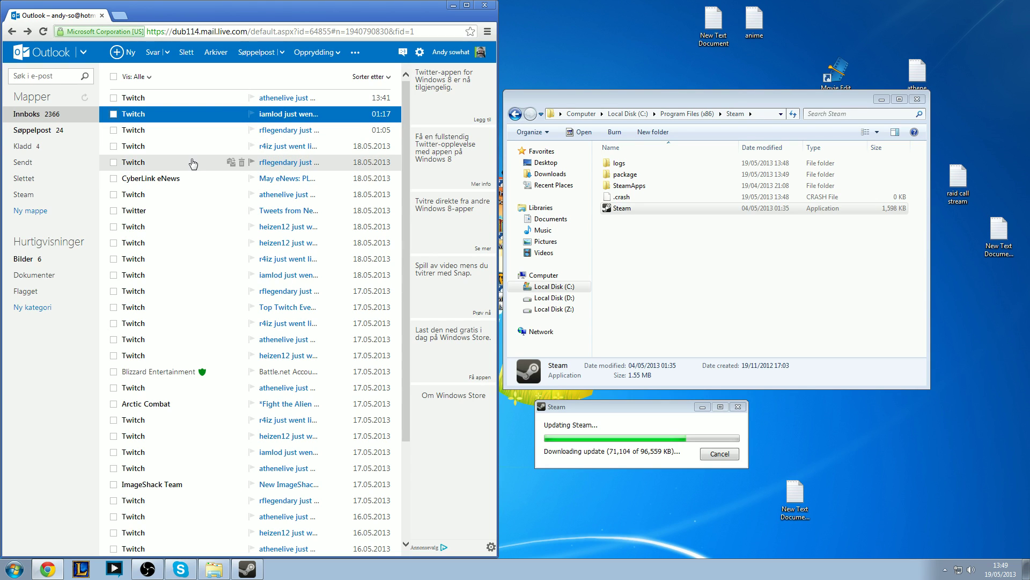
drag(596, 408, 657, 407)
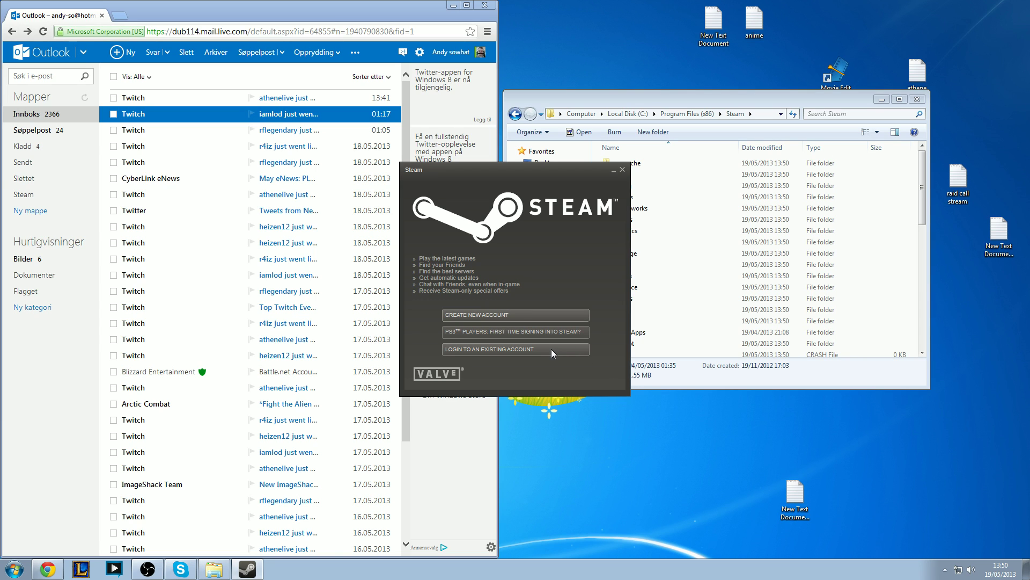
Log in to the existing Steam account with its account name and password
click(553, 349)
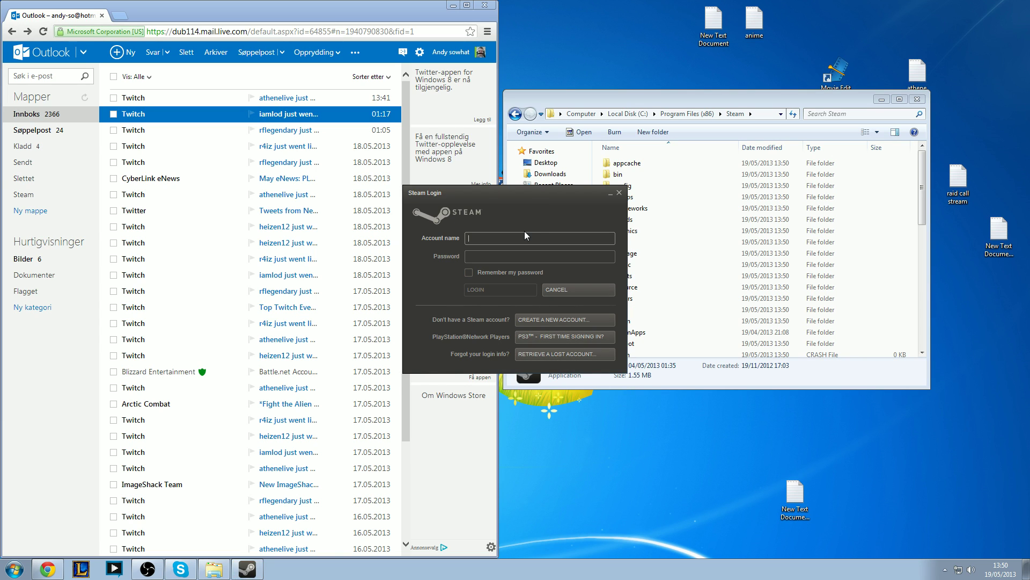
text(andysowhat)
key(Tab)
text(*********)
key(Return)
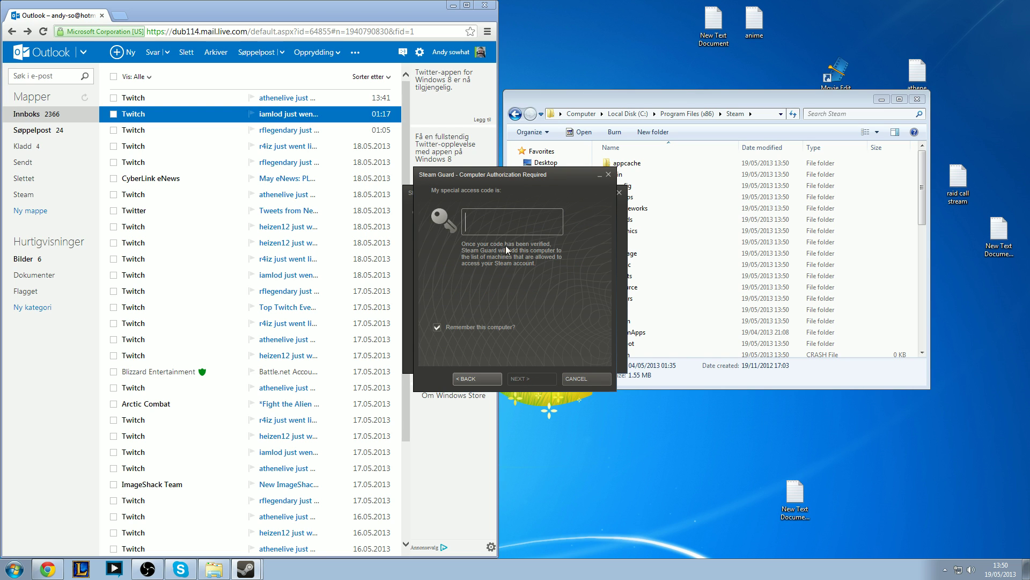
Copy the access code from the new Steam Support email and submit it in Steam Guard
click(200, 102)
click(200, 102)
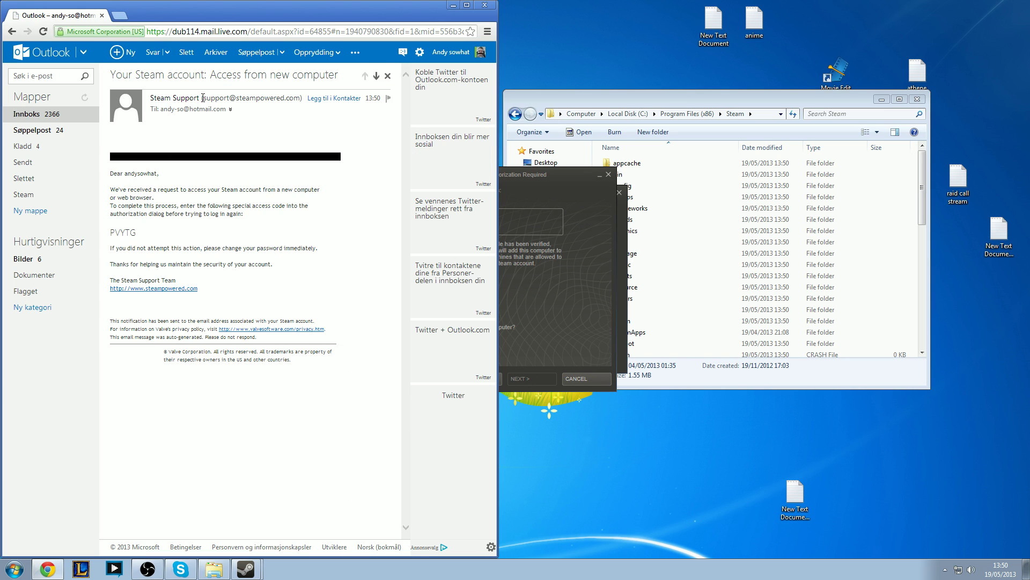
double_click(127, 232)
key(ctrl+c)
right_click(127, 232)
click(161, 245)
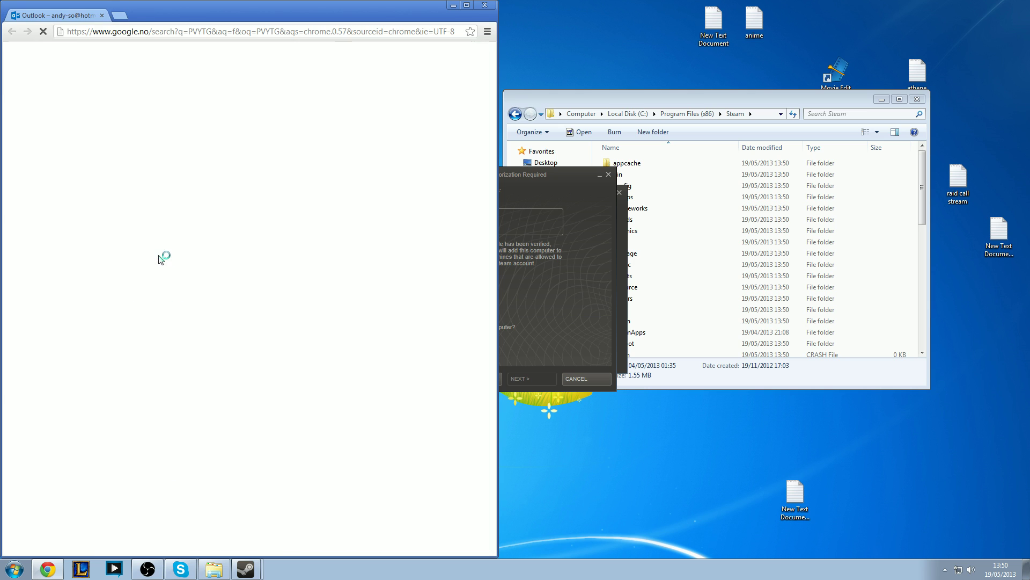
click(205, 16)
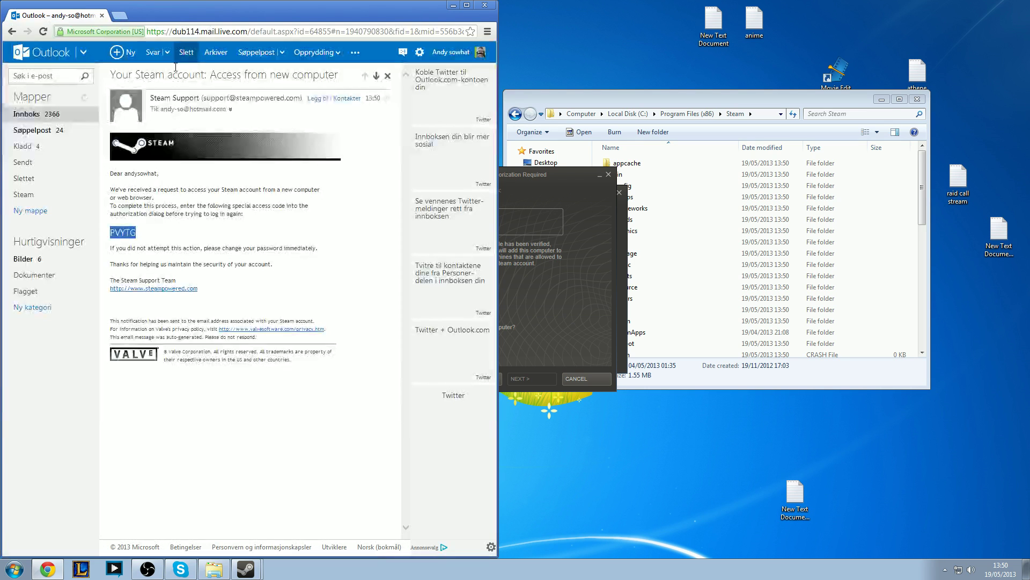
right_click(128, 232)
click(139, 237)
click(551, 223)
key(ctrl+v)
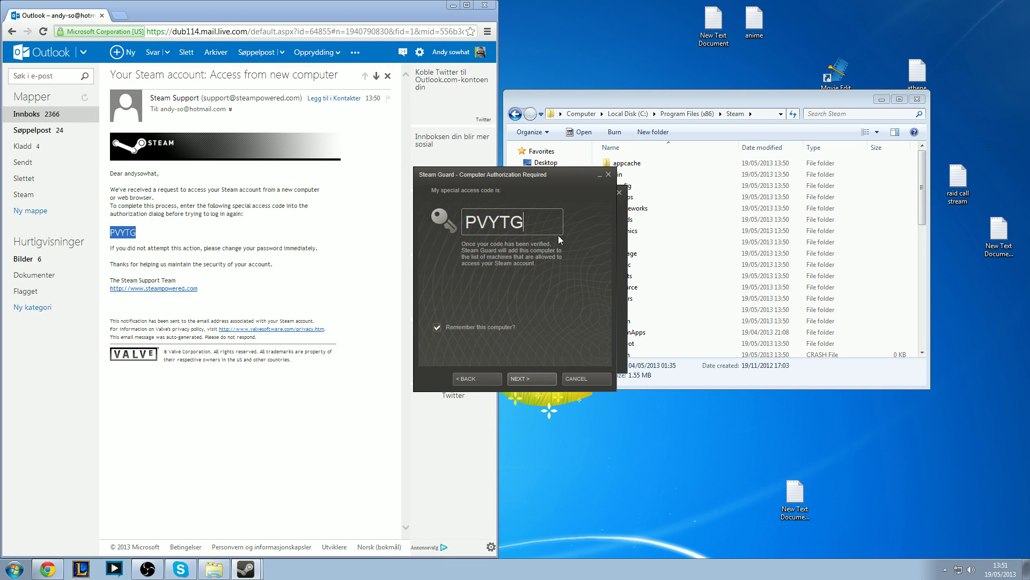
click(537, 381)
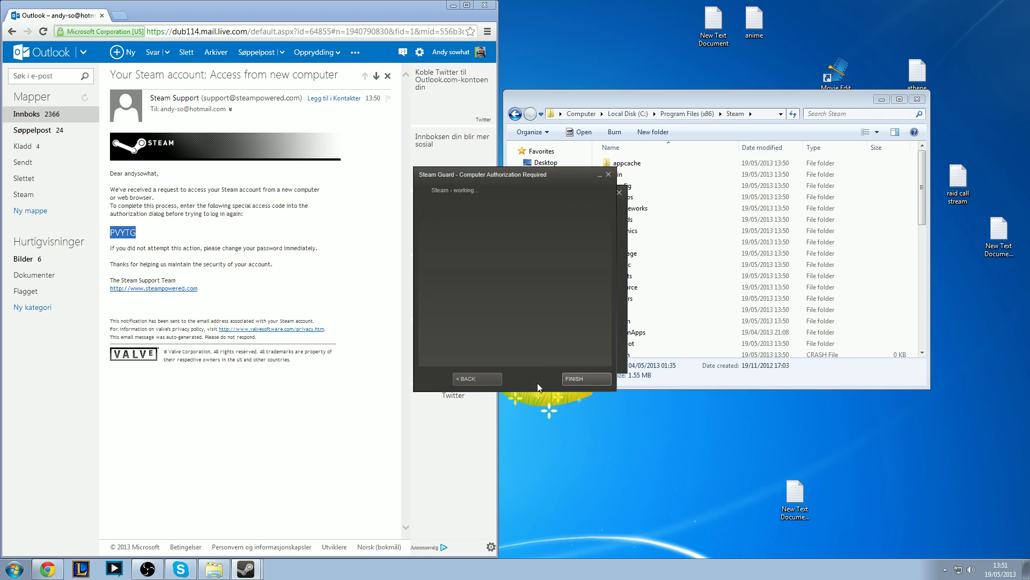
click(580, 378)
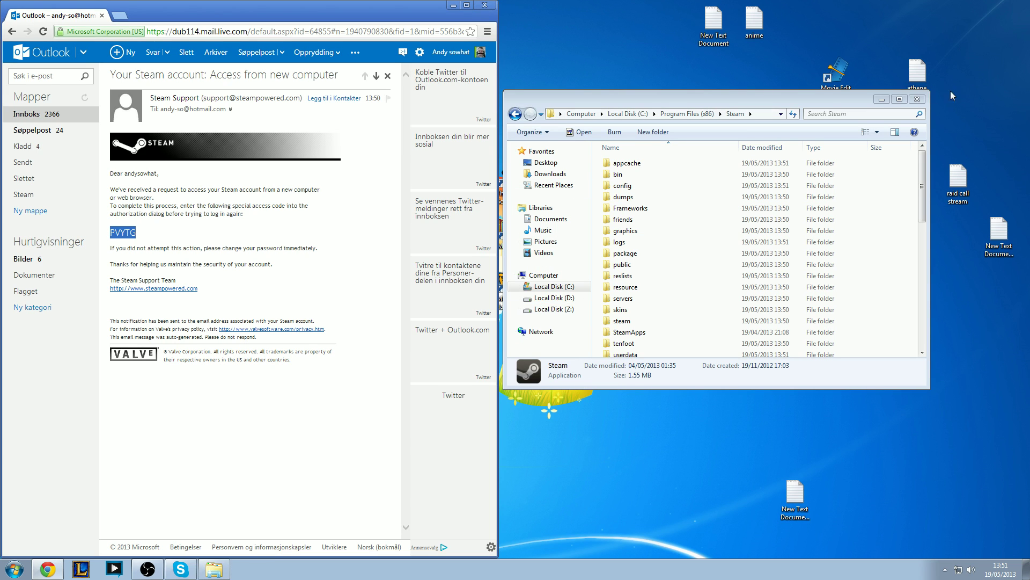
Close the Steam folder and Outlook windows, then scroll the Steam library list
key(alt+F4)
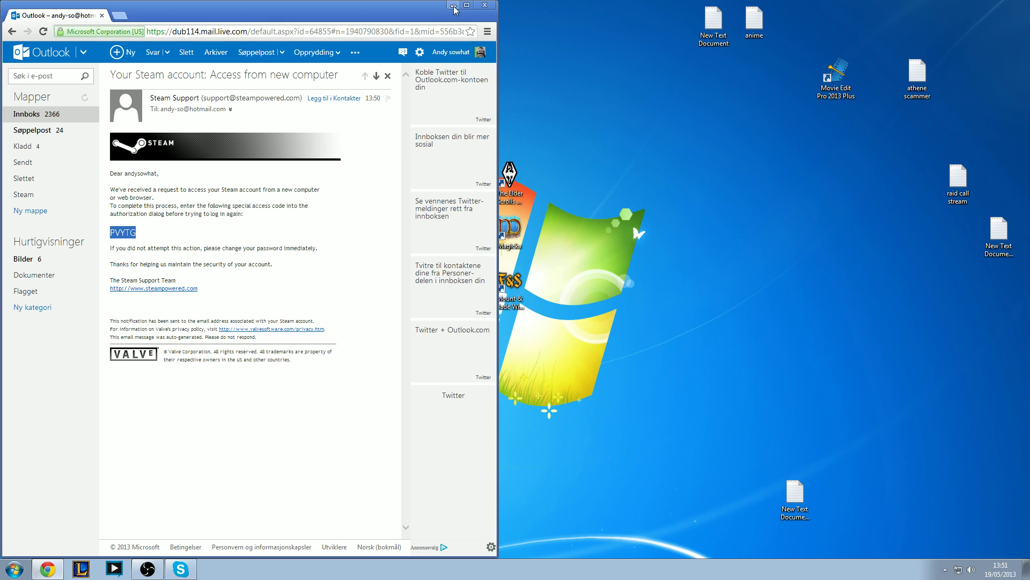
click(490, 10)
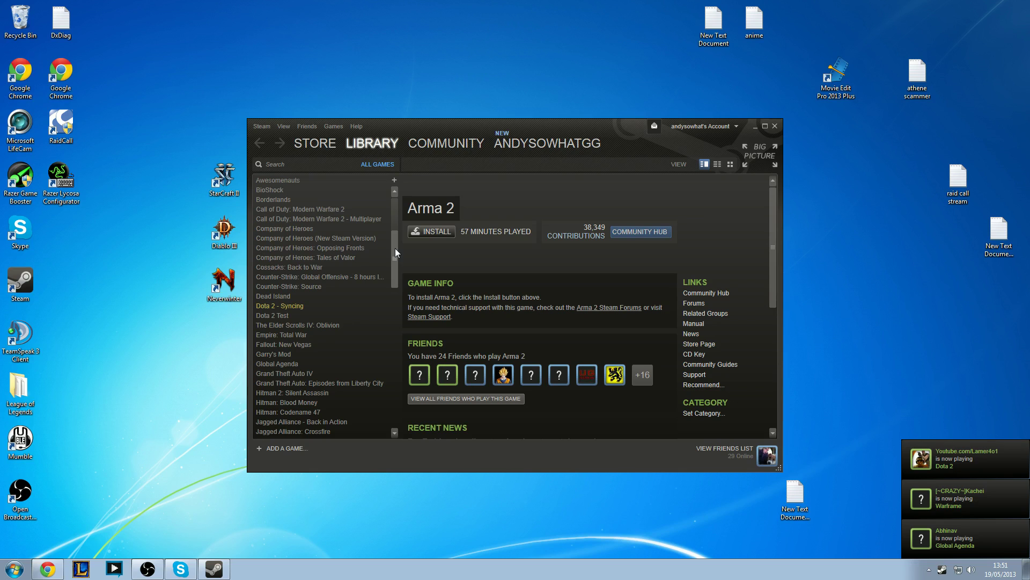
drag(395, 248, 396, 215)
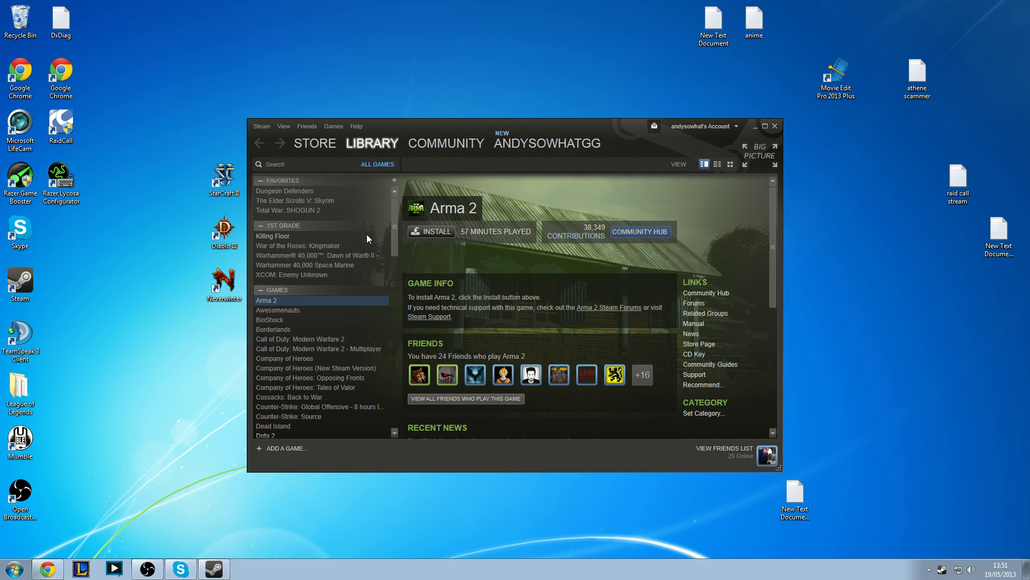
Add D:\SteamLibrary as a library folder through Killing Floor's install dialog, then cancel the install
click(313, 236)
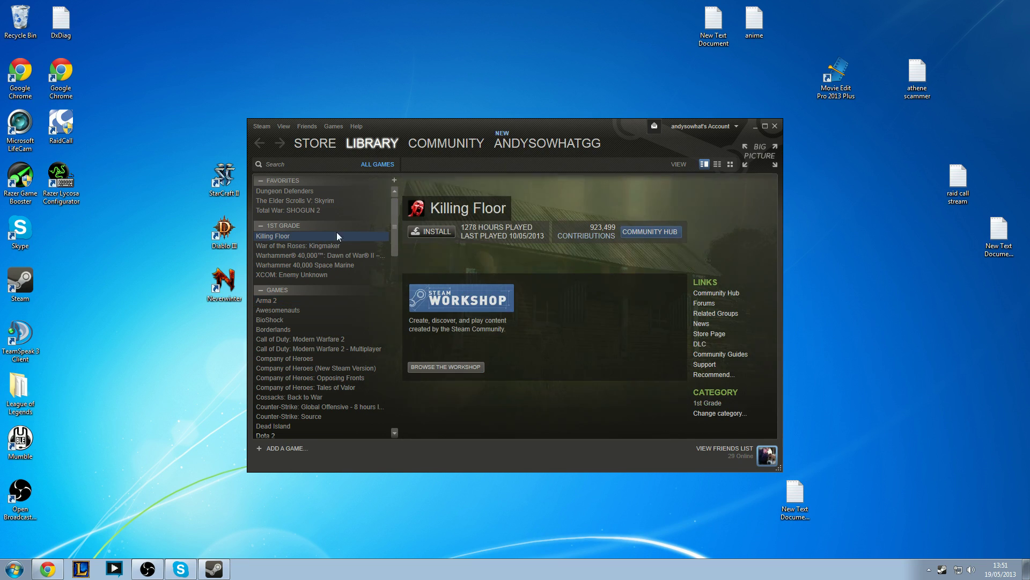
click(435, 231)
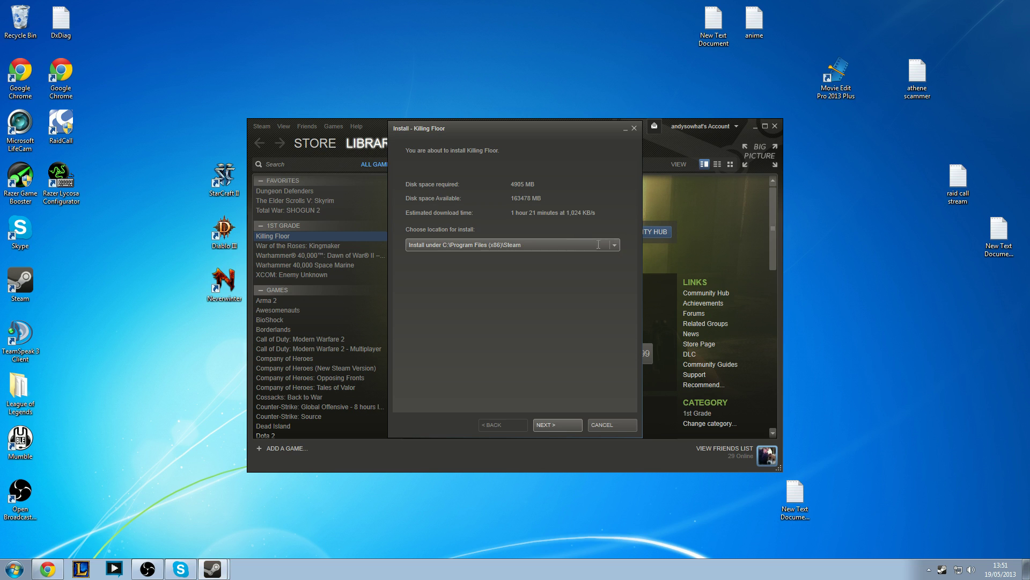
click(613, 245)
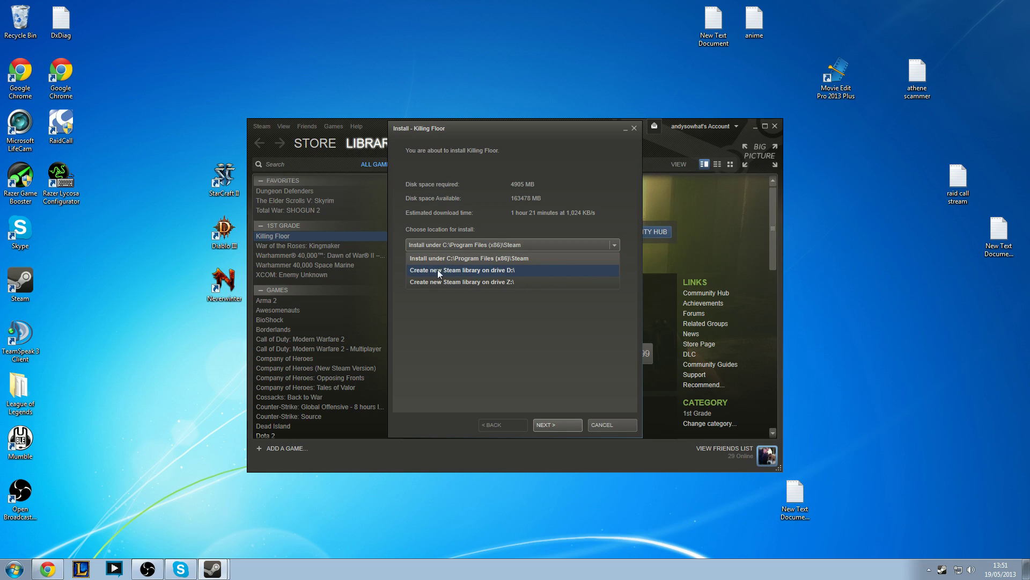
click(520, 272)
click(488, 283)
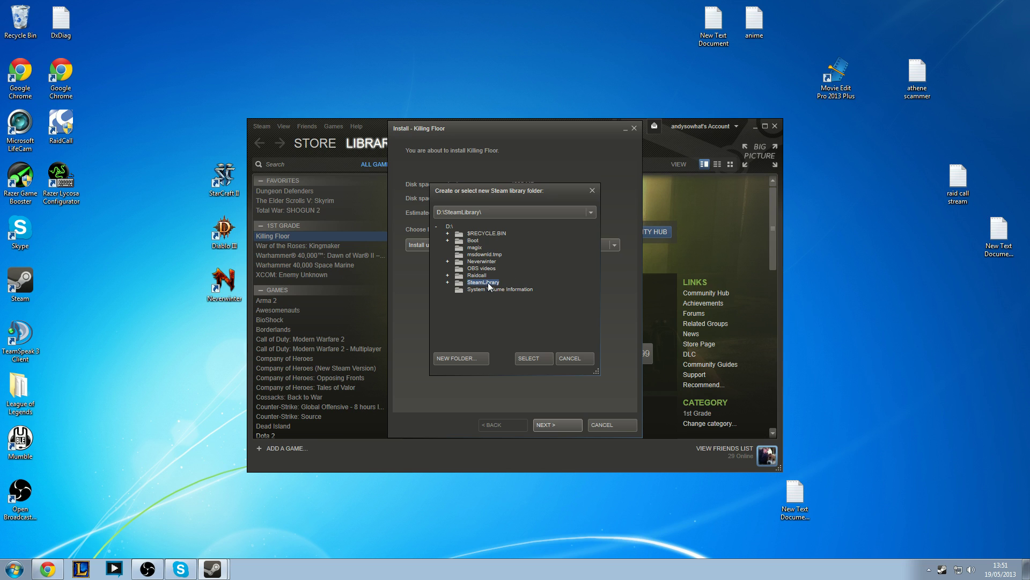
click(533, 359)
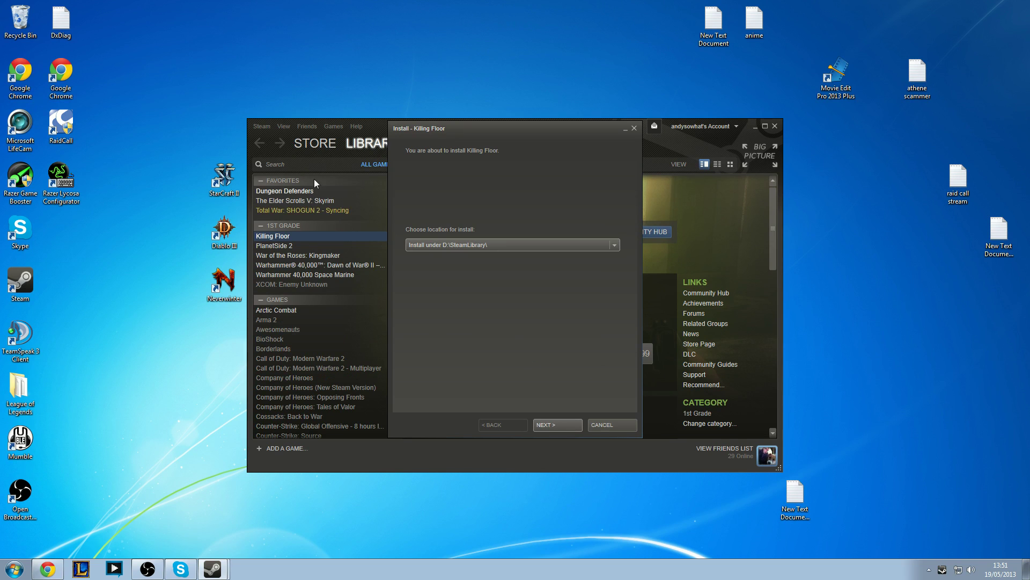
click(610, 426)
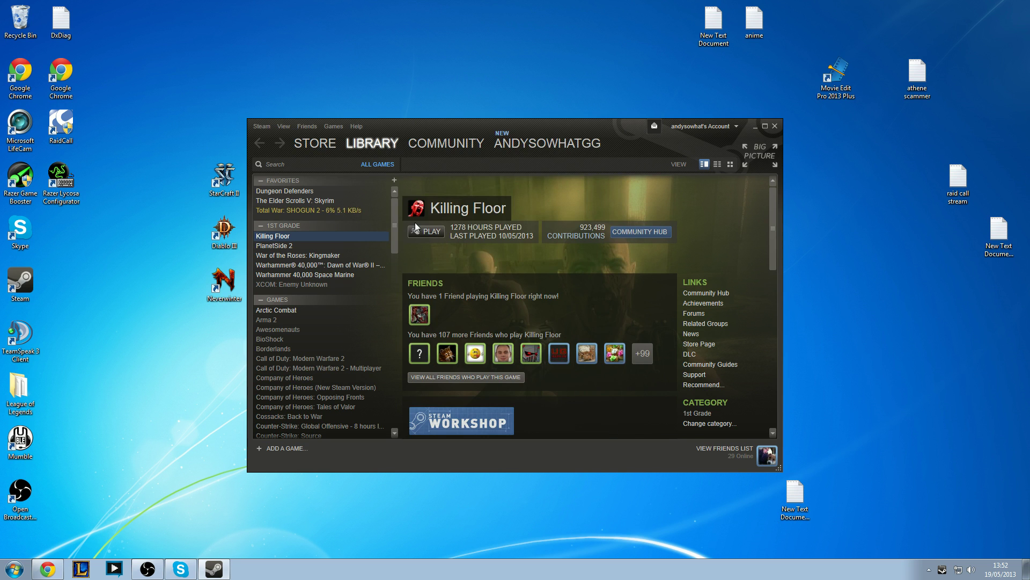
mouse_move(393, 209)
mouse_down()
mouse_move(380, 371)
mouse_move(389, 204)
mouse_up()
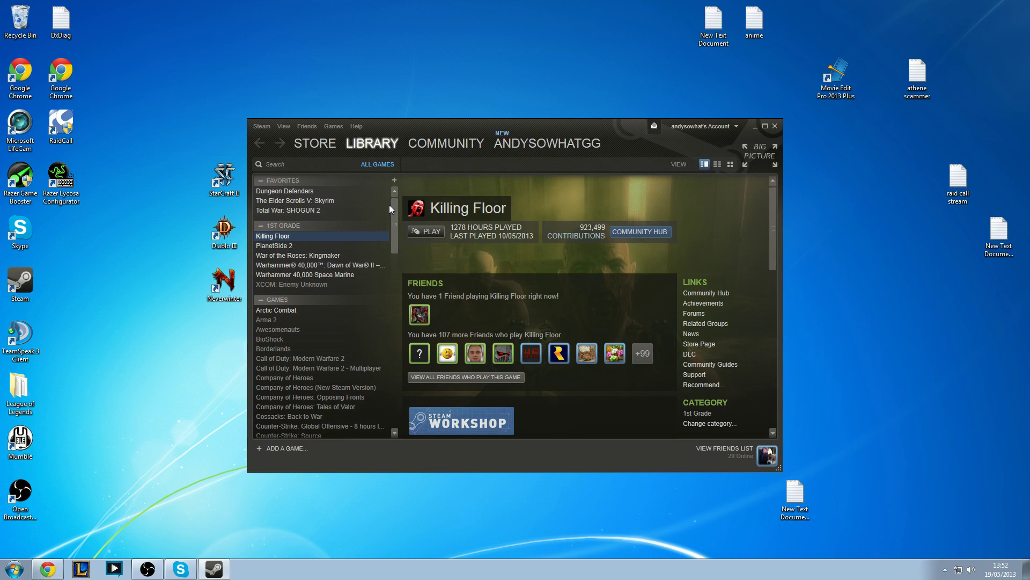